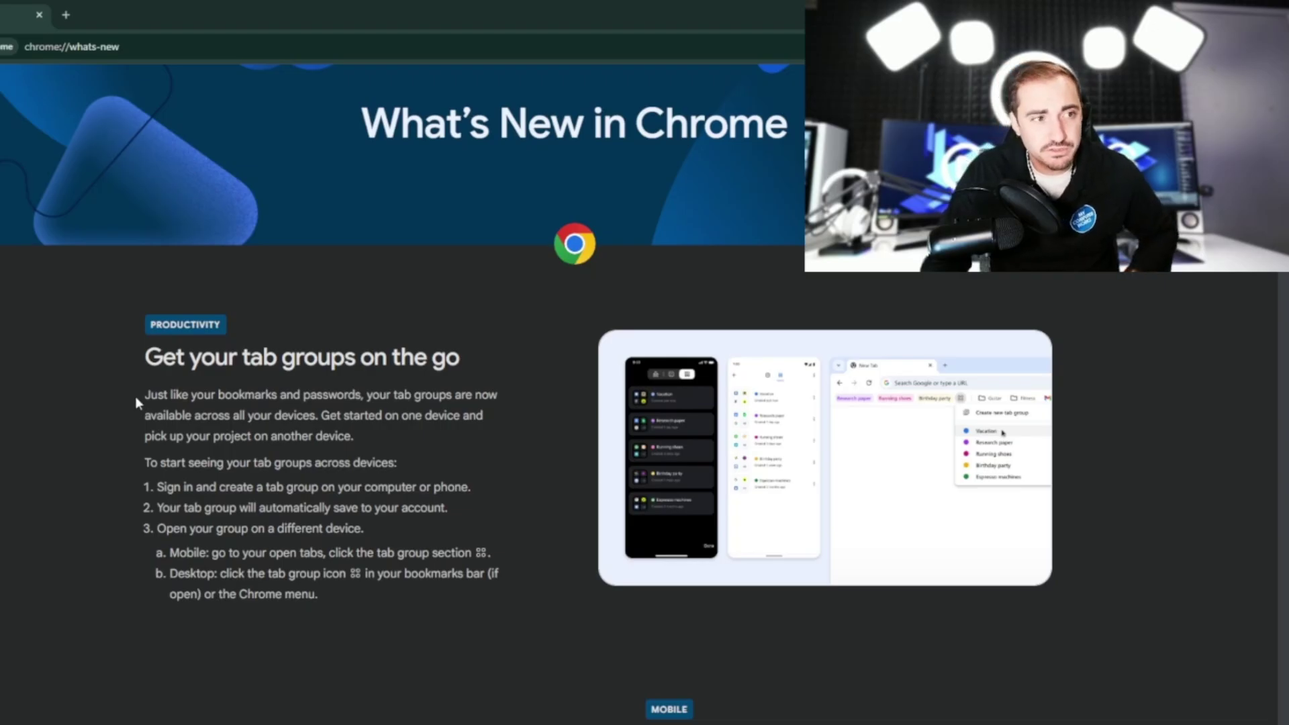
Minimize and restore Chrome Canary, then add the Wikipedia tab to a new split view
{"action": "scroll", "coordinate": [86, 356], "scroll_direction": "down", "scroll_amount": 4}
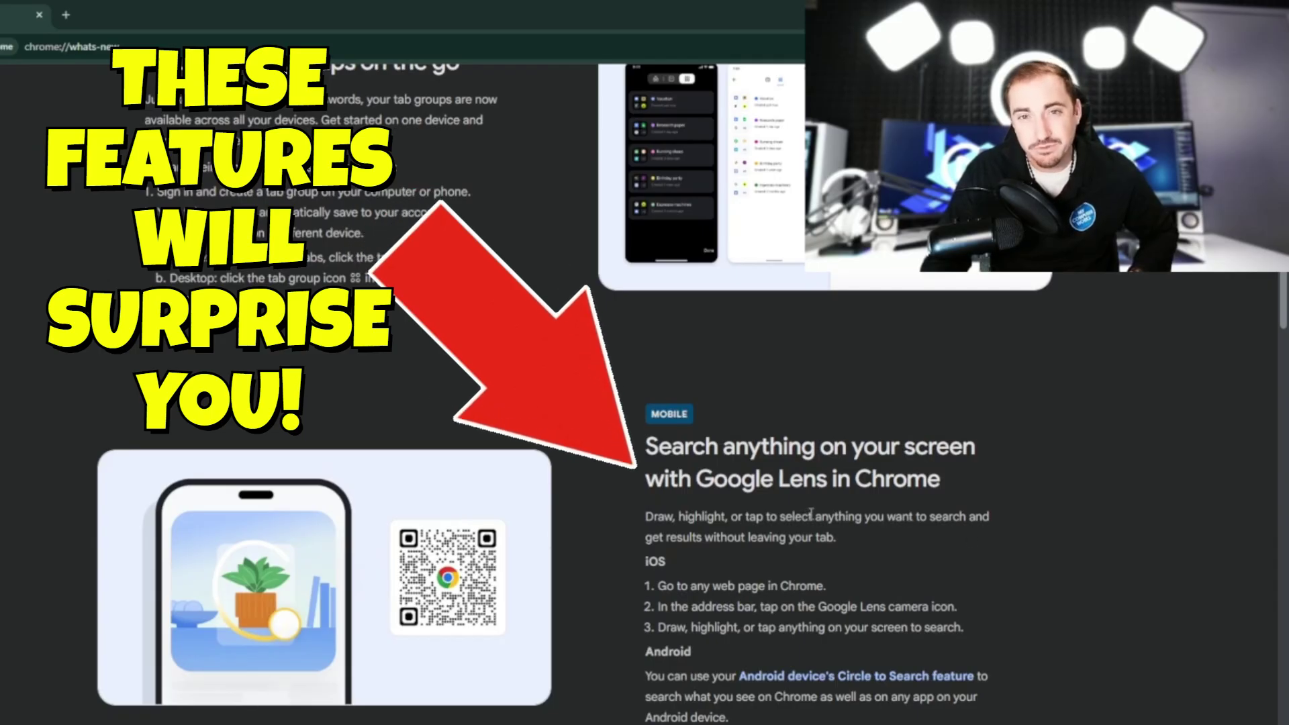
{"action": "scroll", "coordinate": [751, 504], "scroll_direction": "down", "scroll_amount": 6}
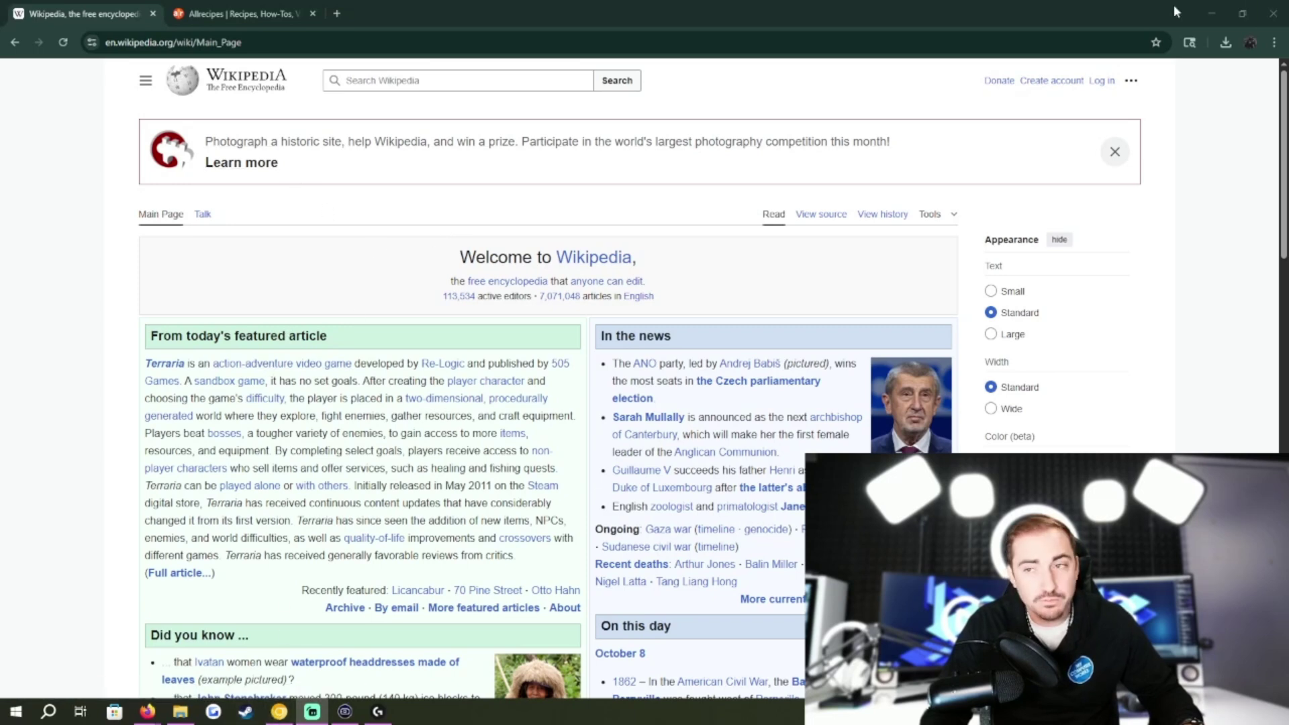
{"action": "left_click", "coordinate": [1207, 14]}
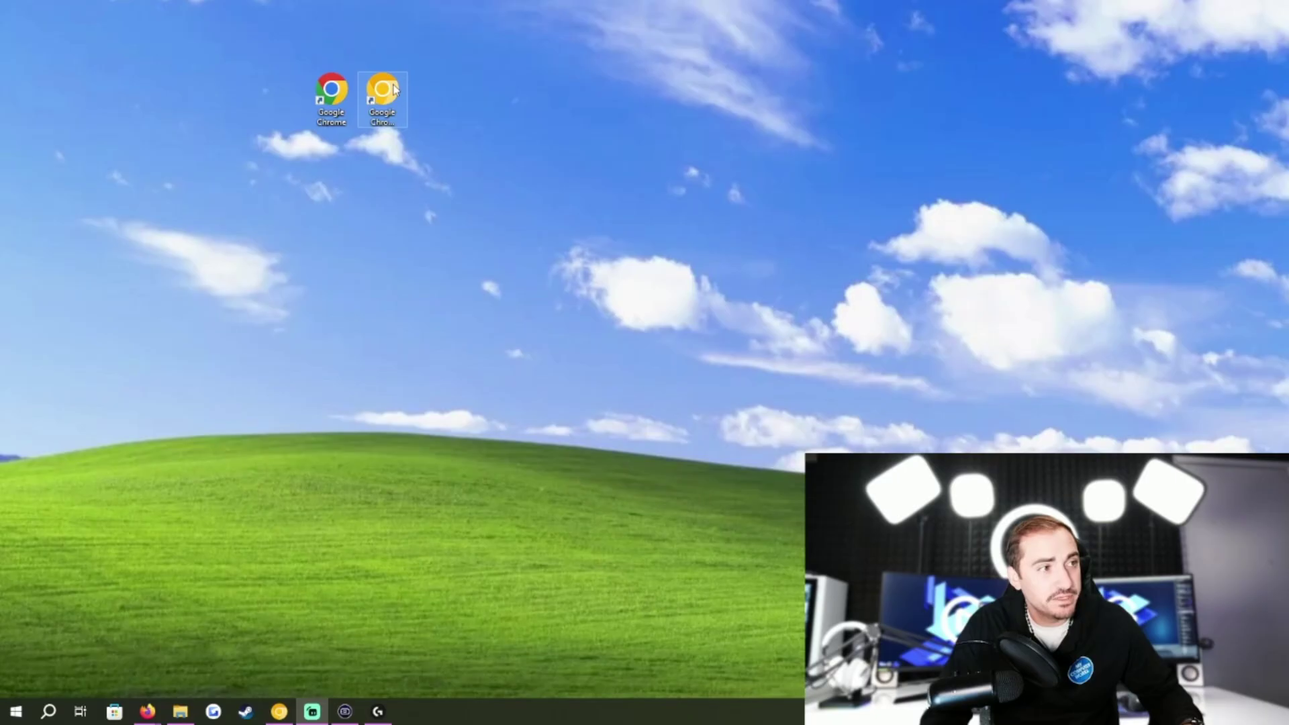
{"action": "left_click", "coordinate": [279, 711]}
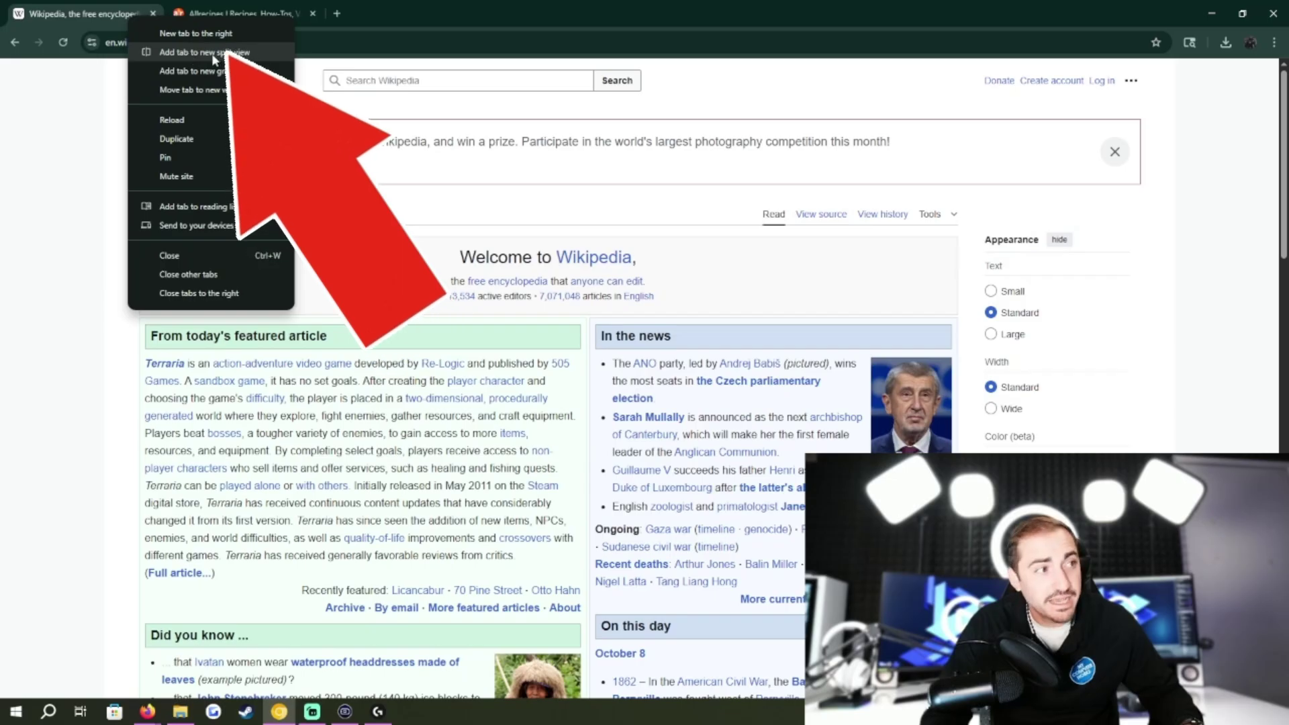
{"action": "left_click", "coordinate": [261, 56]}
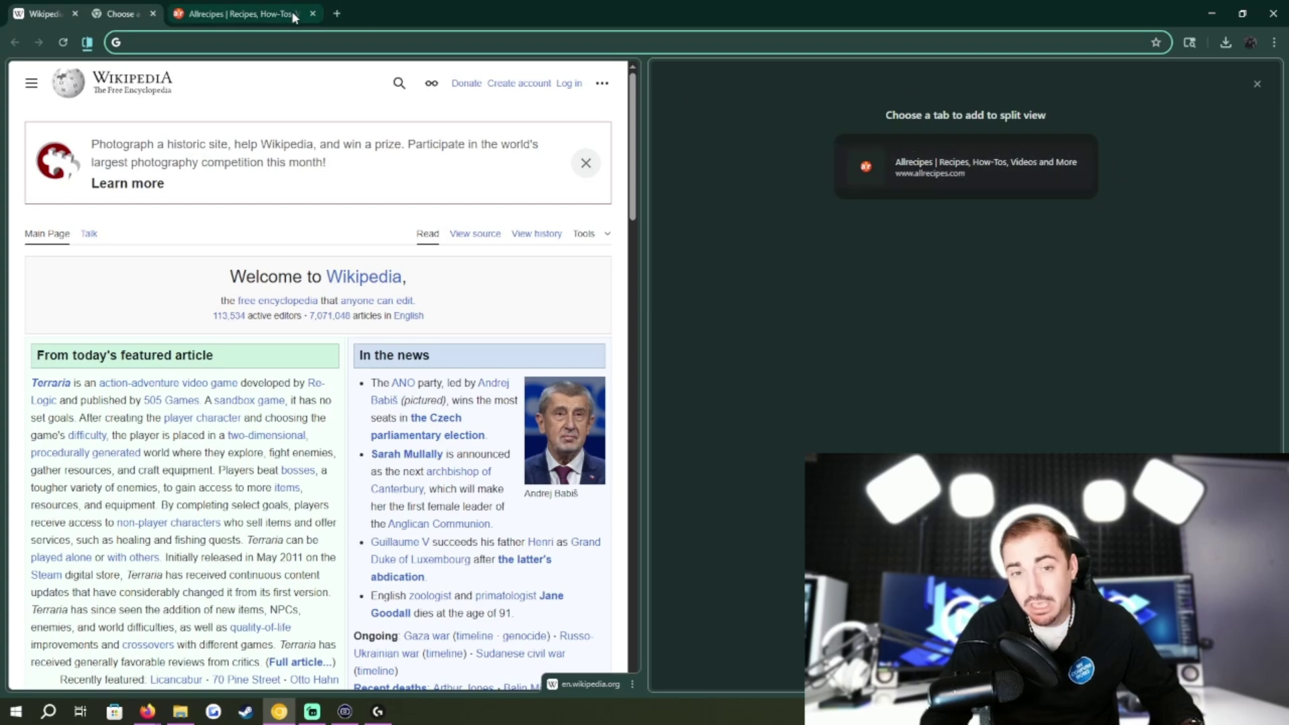
Tear the Allrecipes tab into its own window, block its notifications, and close that window
{"action": "left_click_drag", "start_coordinate": [235, 13], "coordinate": [912, 71]}
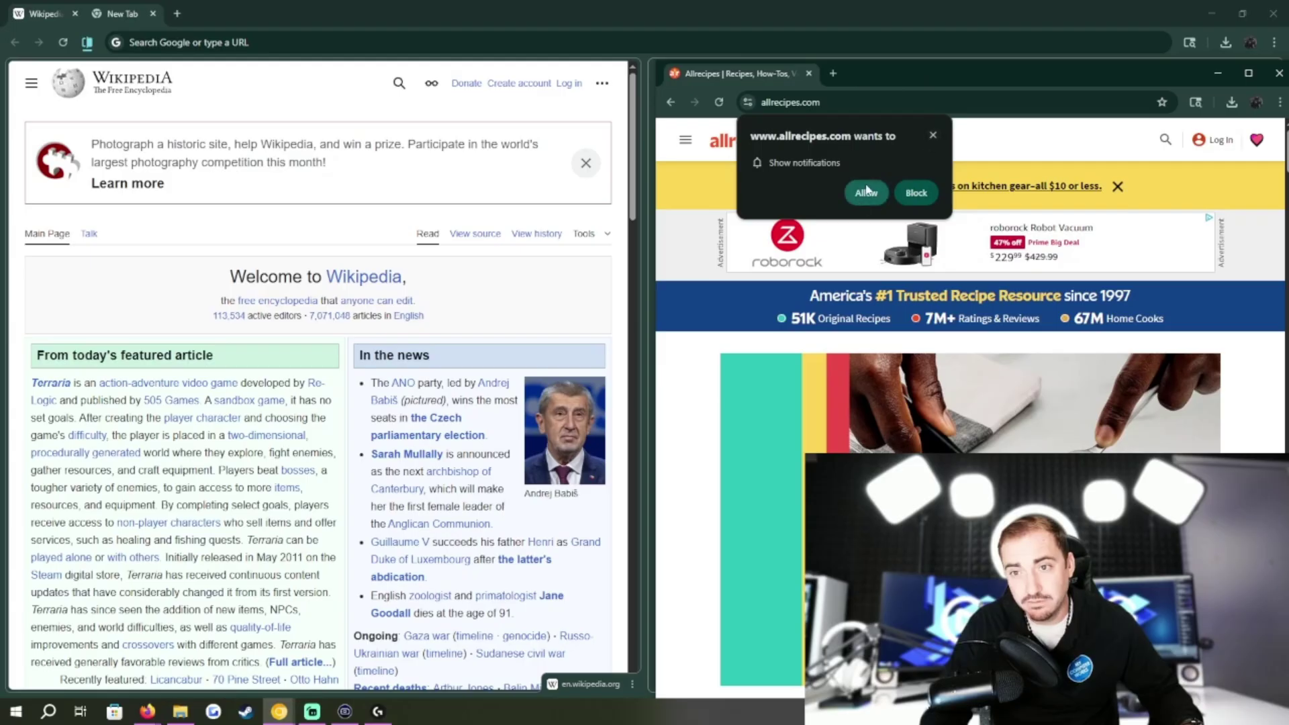
{"action": "left_click", "coordinate": [916, 193]}
{"action": "left_click_drag", "start_coordinate": [969, 67], "coordinate": [807, 205]}
{"action": "left_click", "coordinate": [1056, 207]}
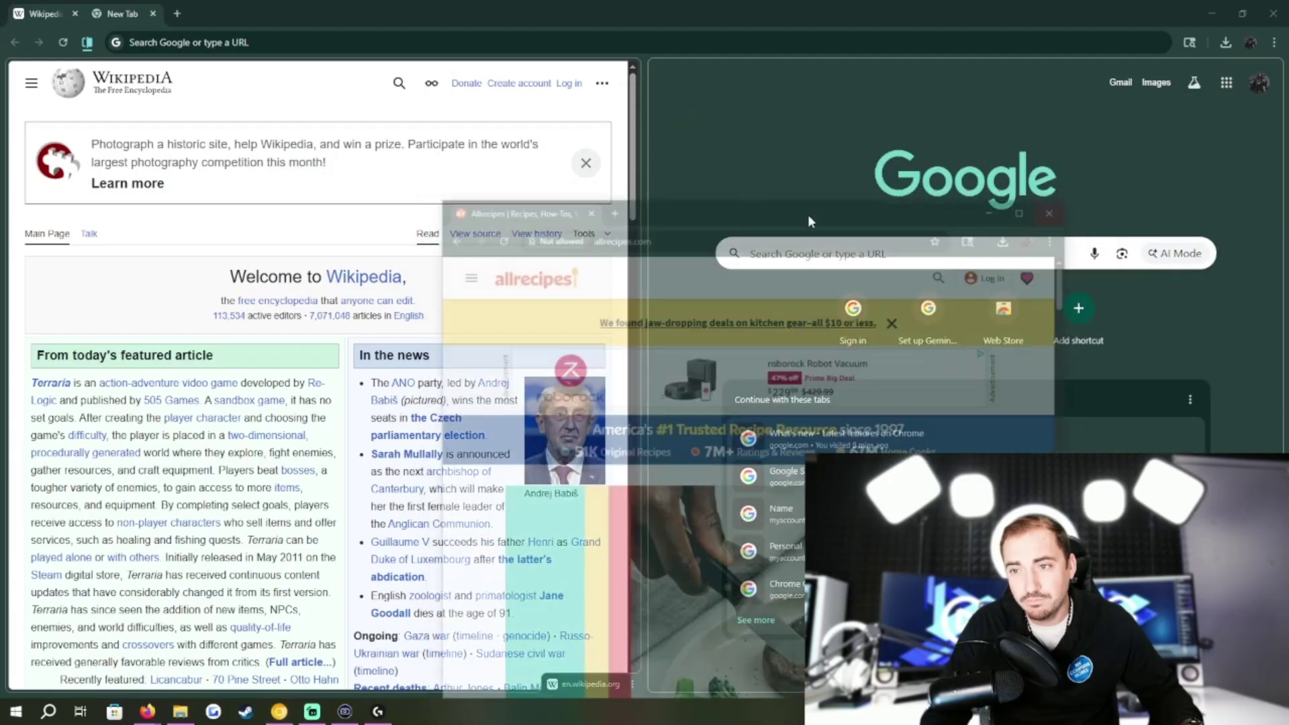
Reopen allrecipes.com in a new tab and pair it with Wikipedia in a split view
{"action": "left_click", "coordinate": [176, 13]}
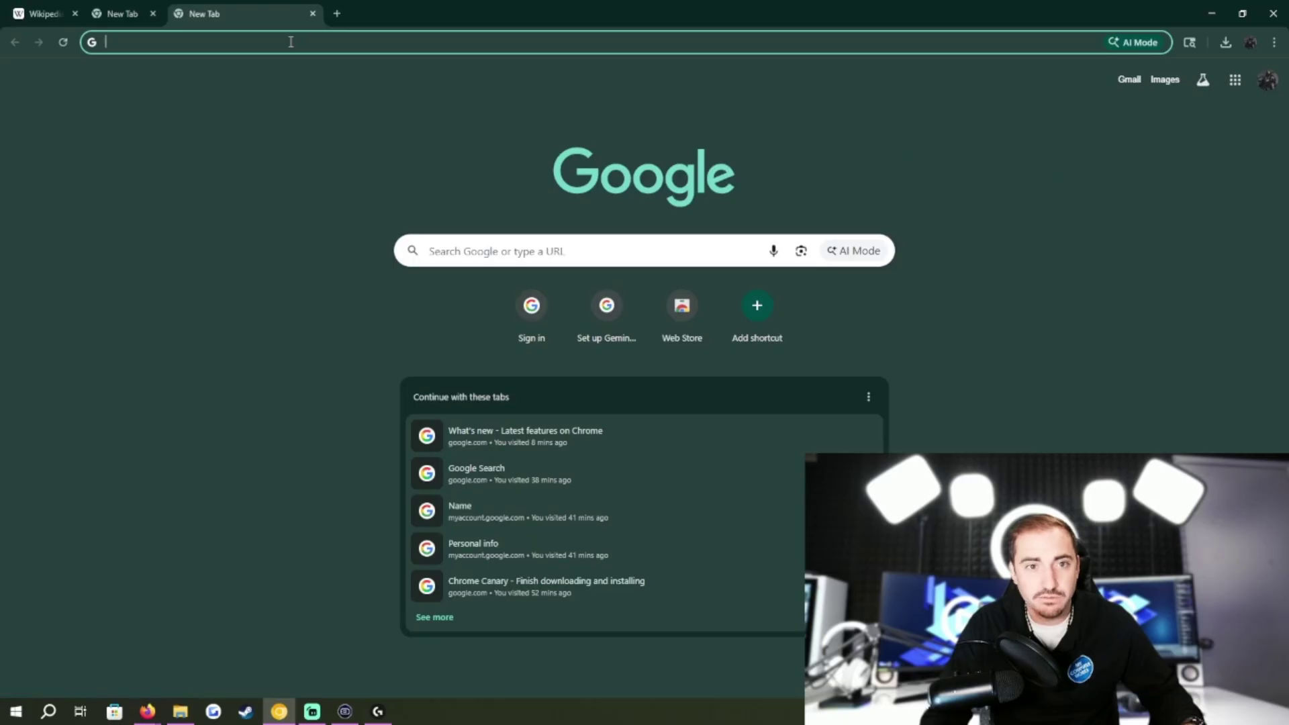
{"action": "type", "text": "all"}
{"action": "left_click", "coordinate": [385, 260]}
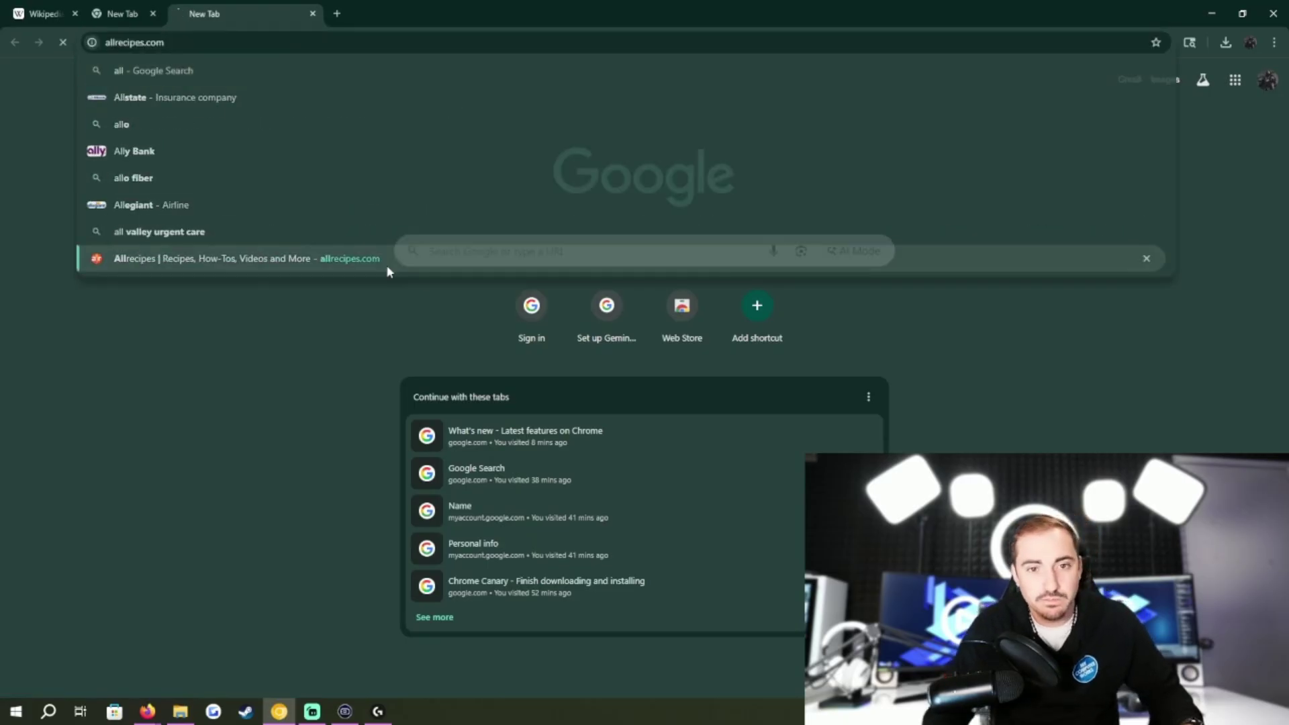
{"action": "left_click", "coordinate": [153, 14]}
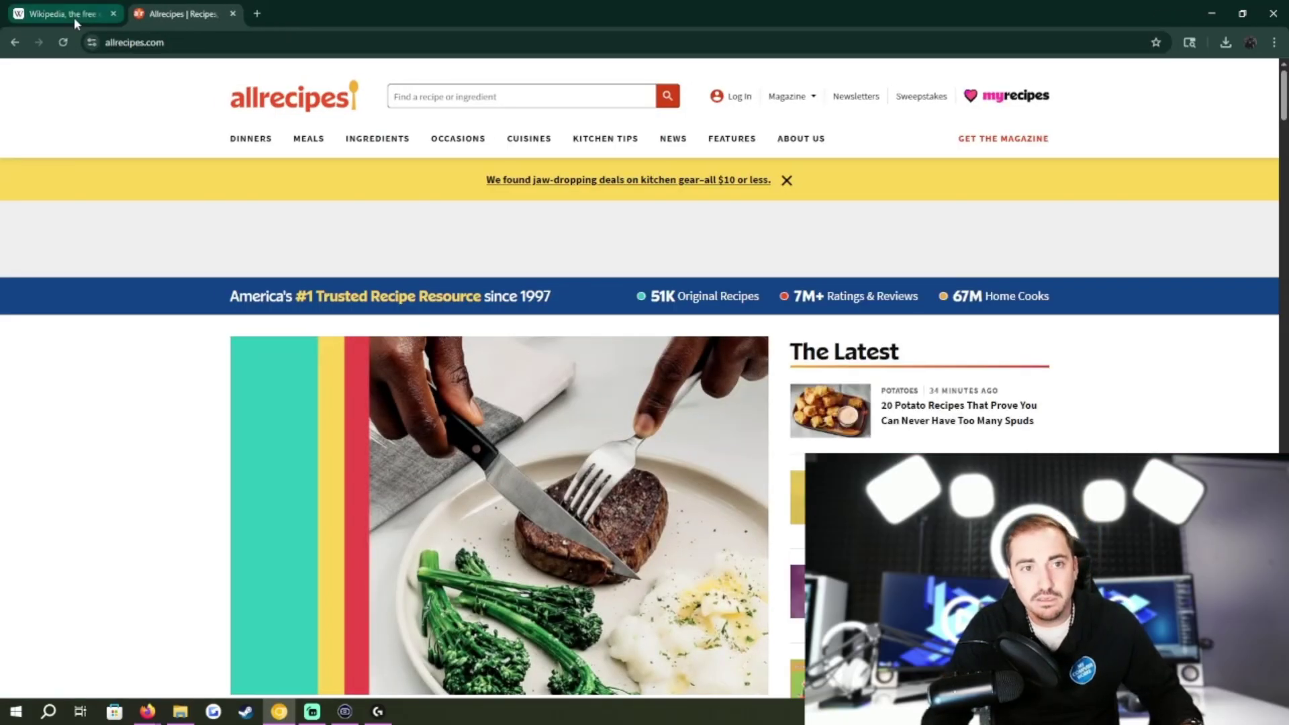
{"action": "right_click", "coordinate": [73, 17]}
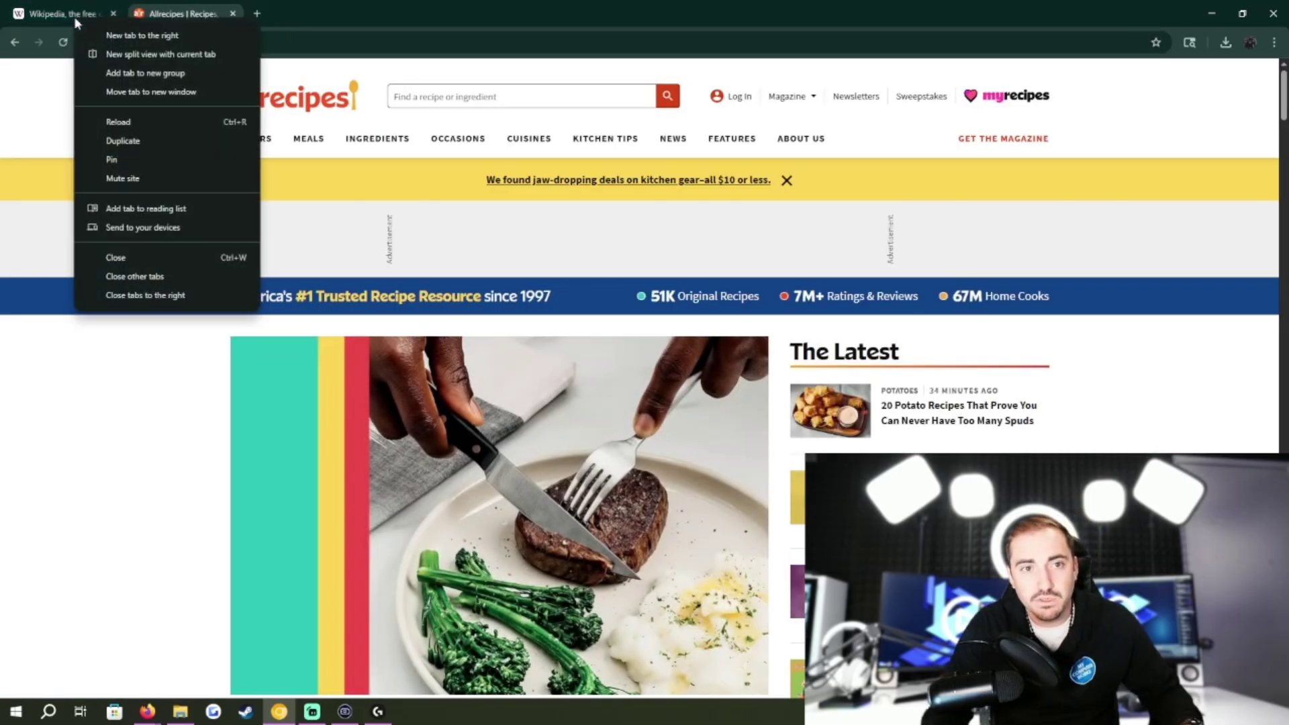
{"action": "left_click", "coordinate": [153, 59]}
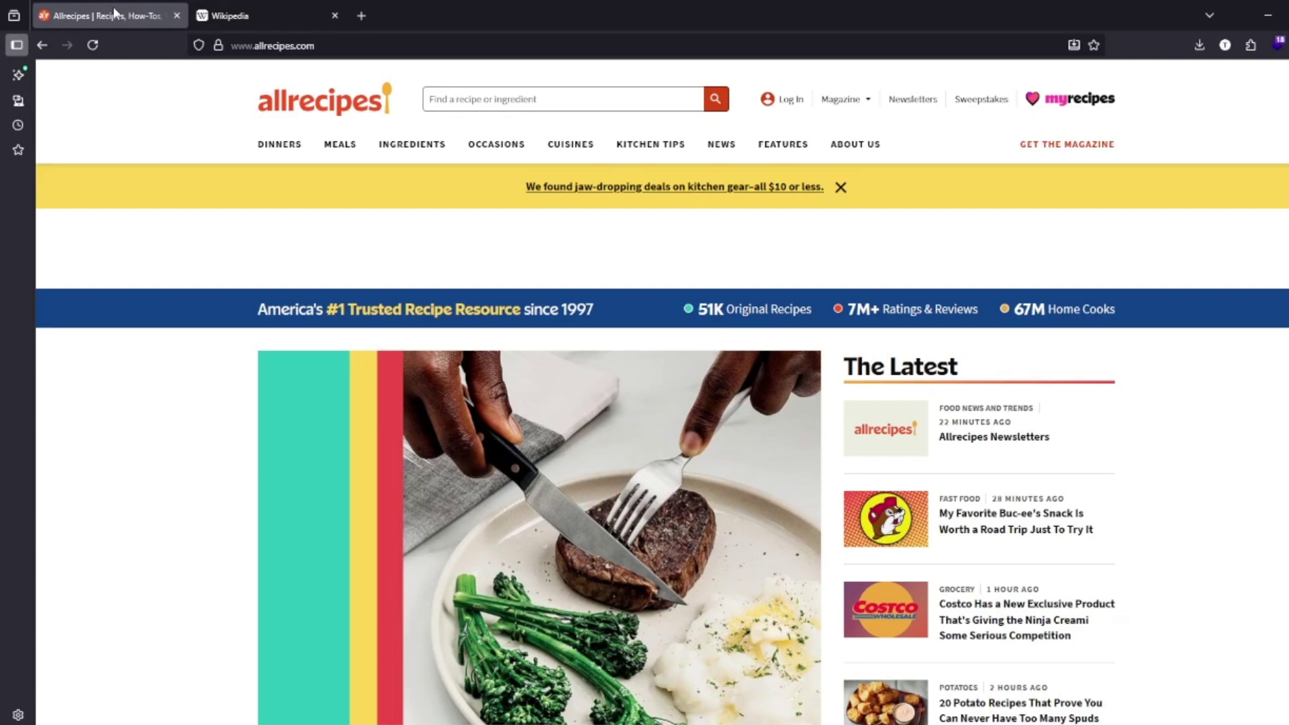
Snap Firefox to the left half and drag the Wikipedia tab out onto the right half
{"action": "key", "text": "super+Left"}
{"action": "left_click", "coordinate": [269, 10]}
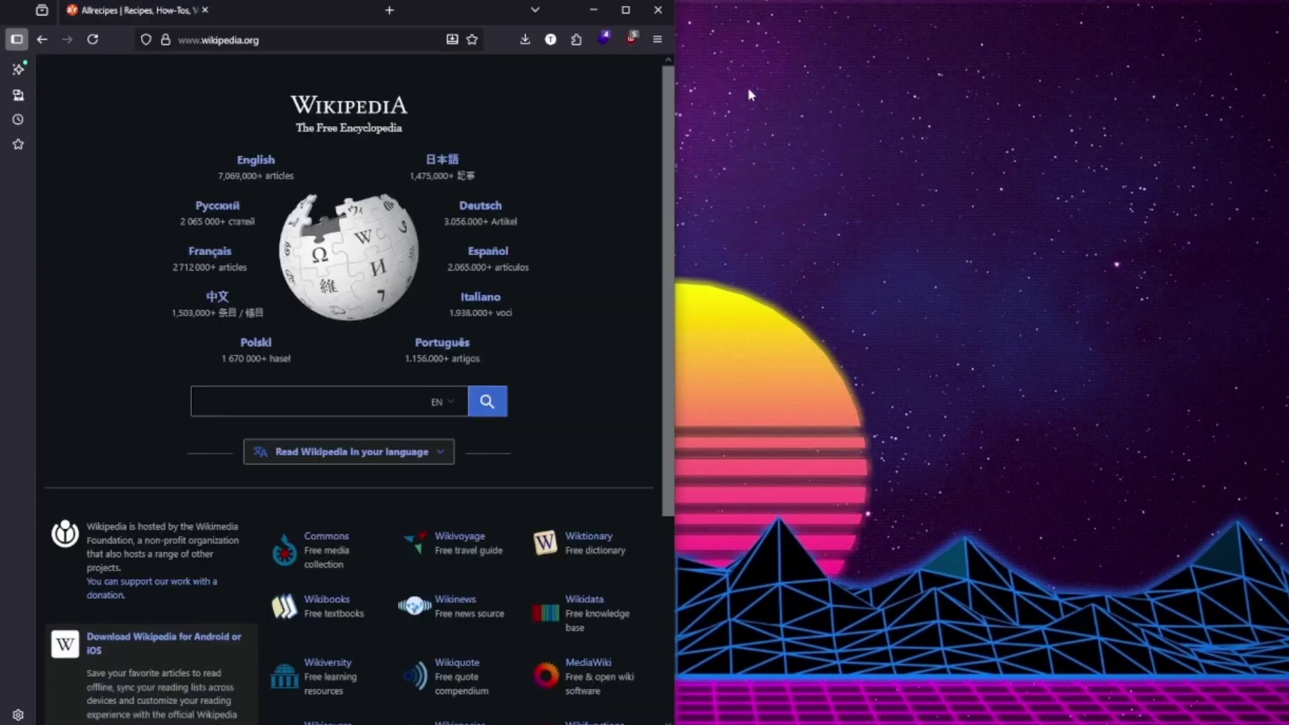
{"action": "left_click_drag", "start_coordinate": [748, 87], "coordinate": [775, 62]}
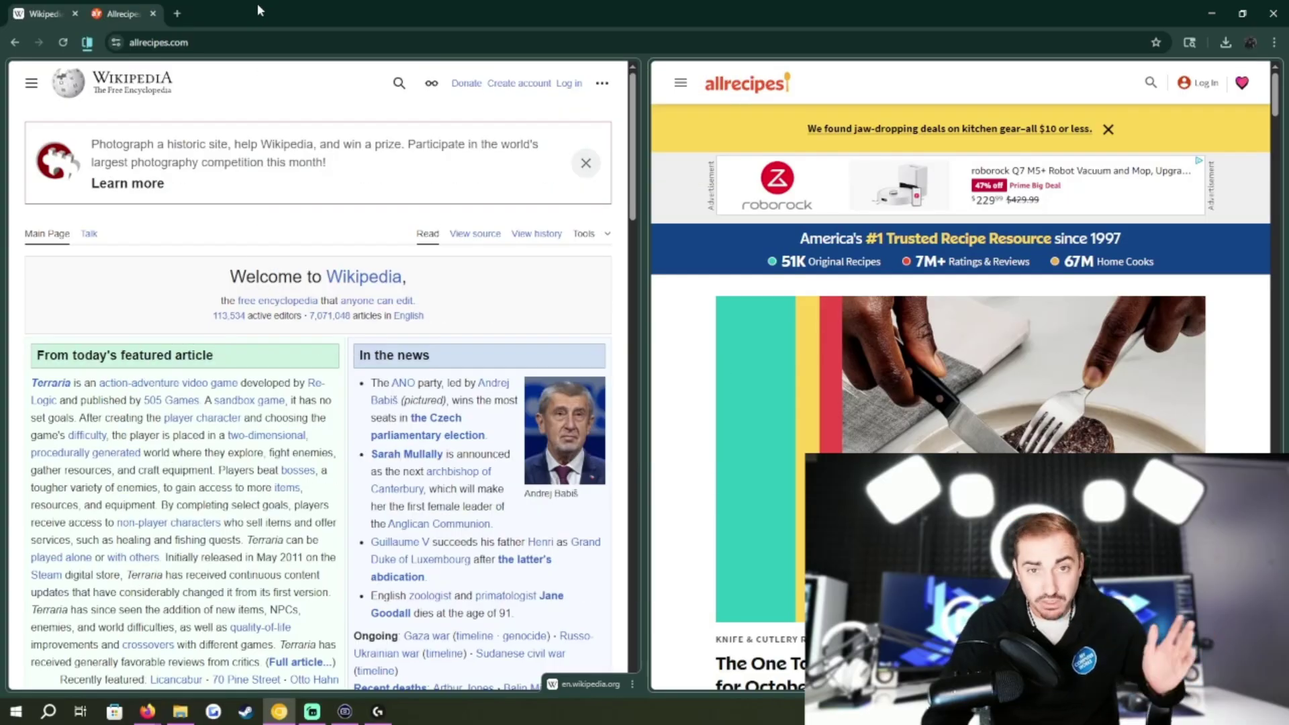
{"action": "right_click", "coordinate": [54, 18]}
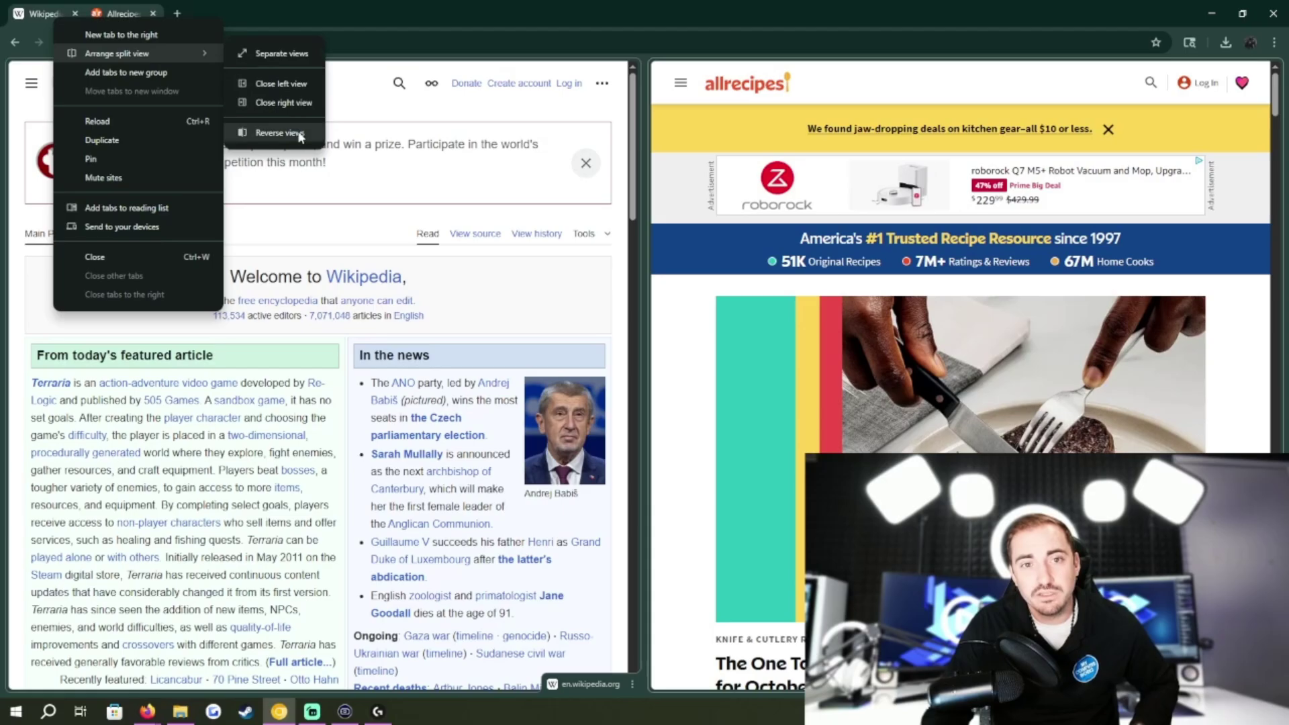
{"action": "left_click", "coordinate": [299, 135]}
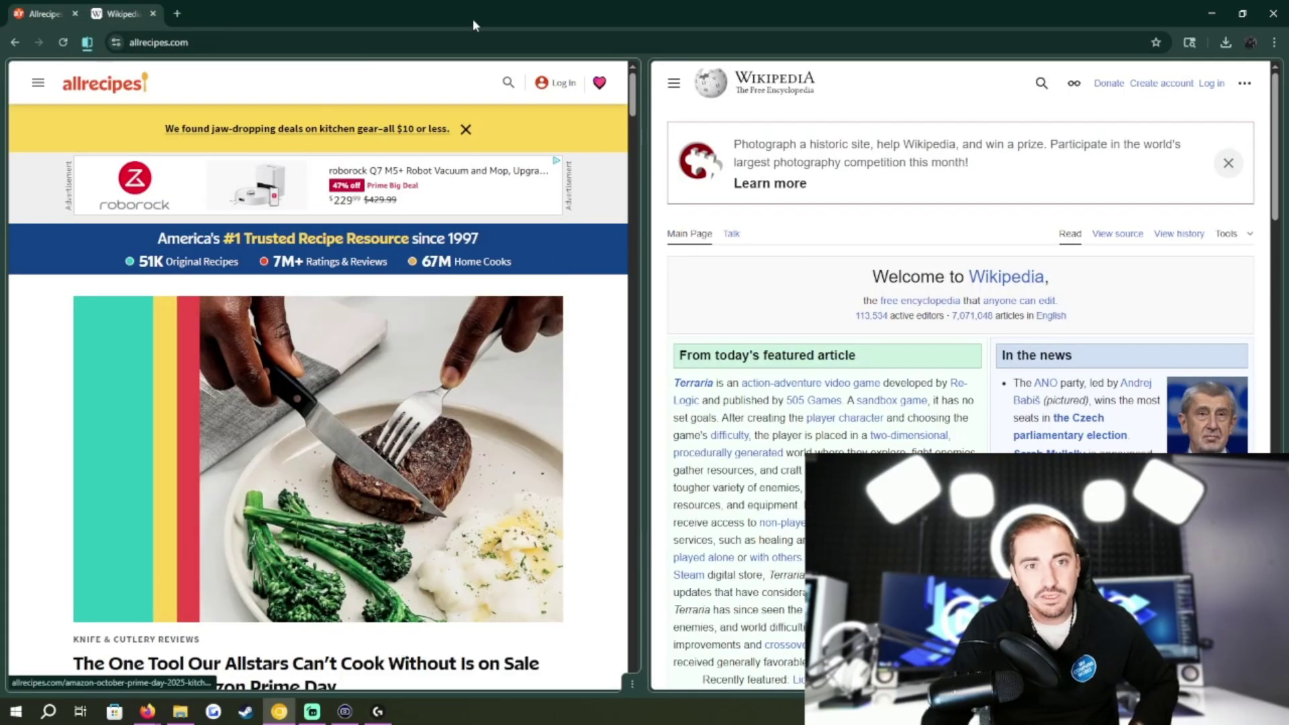
{"action": "right_click", "coordinate": [128, 17]}
{"action": "mouse_move", "coordinate": [191, 52]}
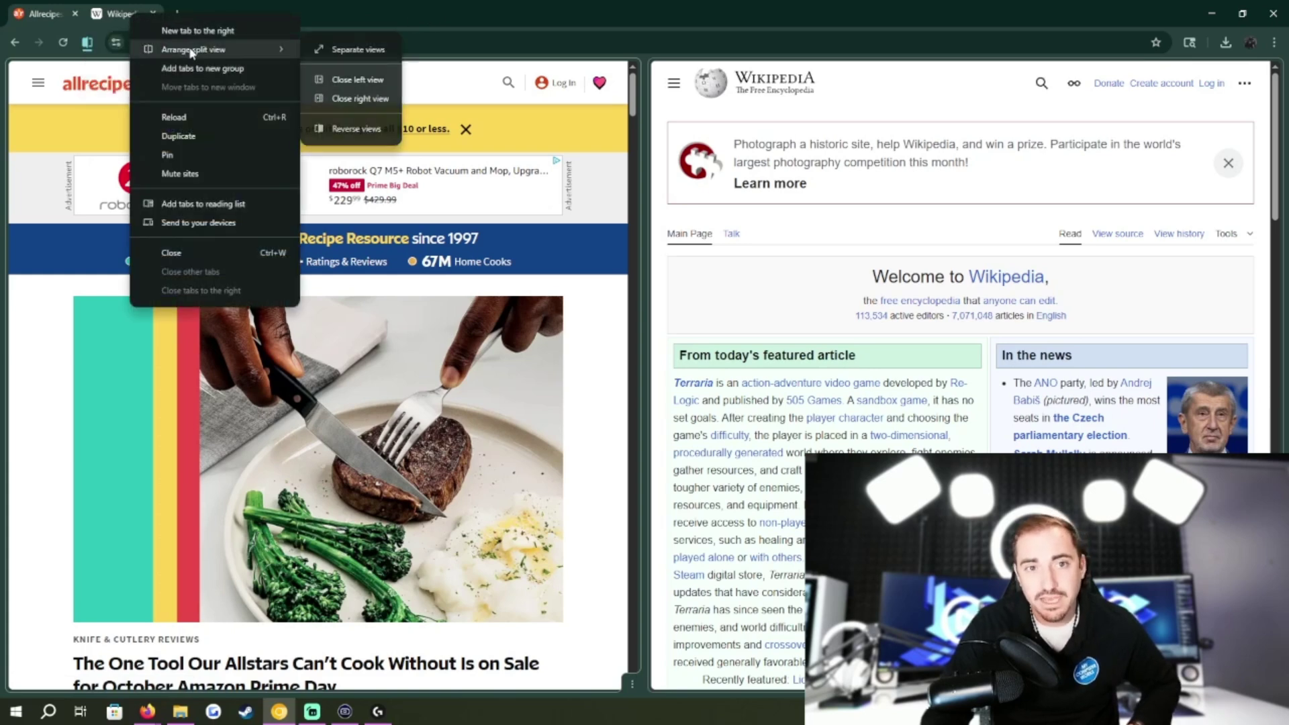
{"action": "left_click", "coordinate": [351, 129]}
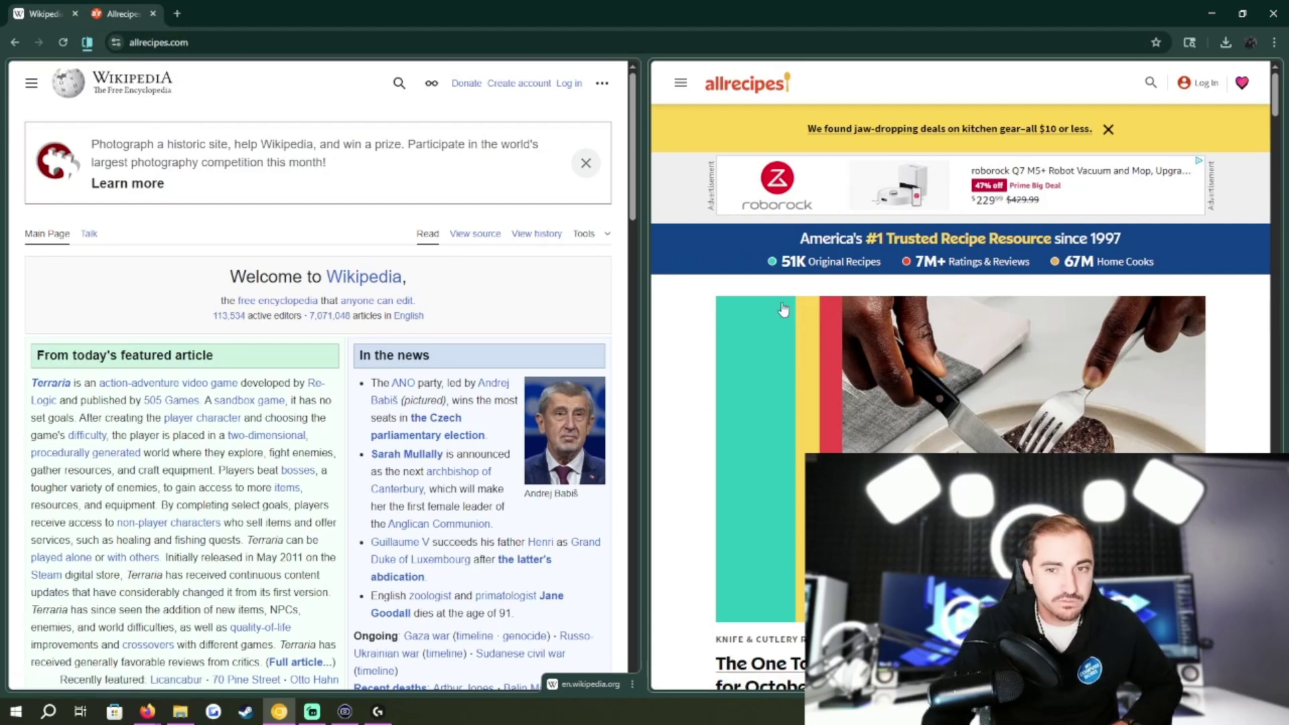
Load yahoo.com in the right pane and go to its Mail sign-in page
{"action": "scroll", "coordinate": [356, 402], "scroll_direction": "down", "scroll_amount": 2}
{"action": "scroll", "coordinate": [357, 407], "scroll_direction": "down", "scroll_amount": 6}
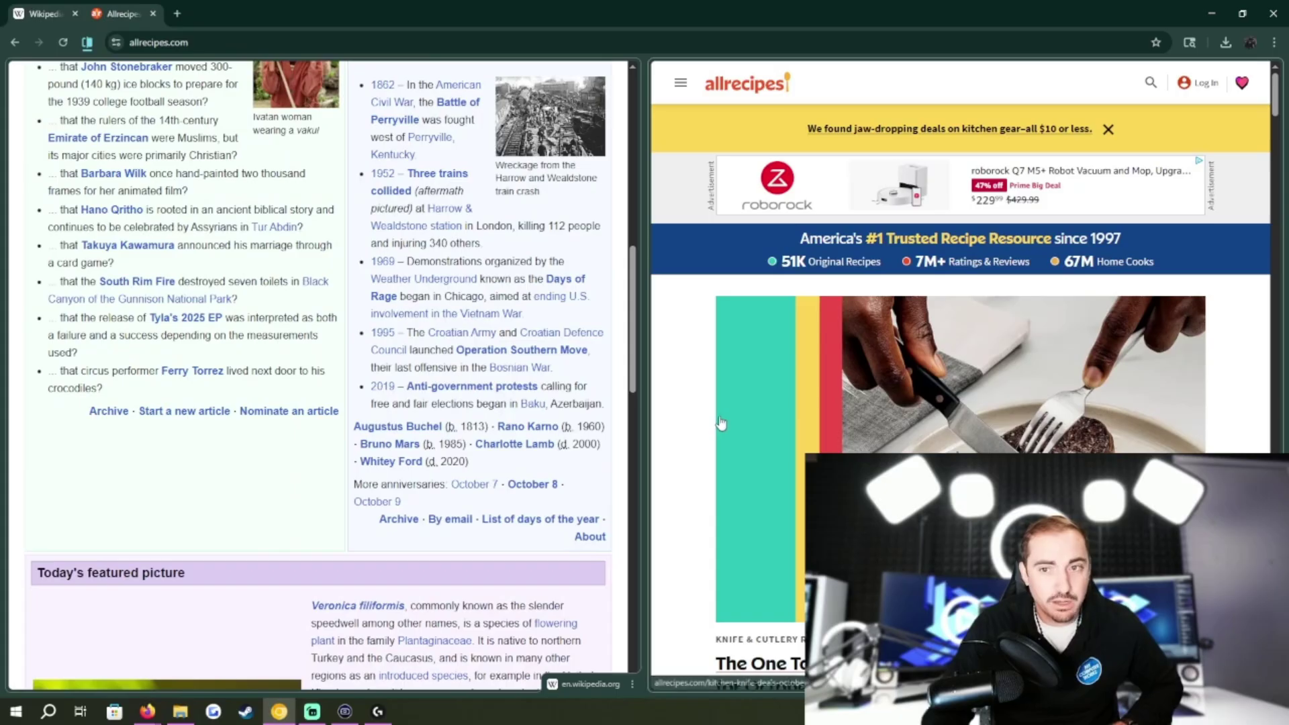
{"action": "scroll", "coordinate": [256, 360], "scroll_direction": "up", "scroll_amount": 7}
{"action": "scroll", "coordinate": [257, 360], "scroll_direction": "up", "scroll_amount": 1}
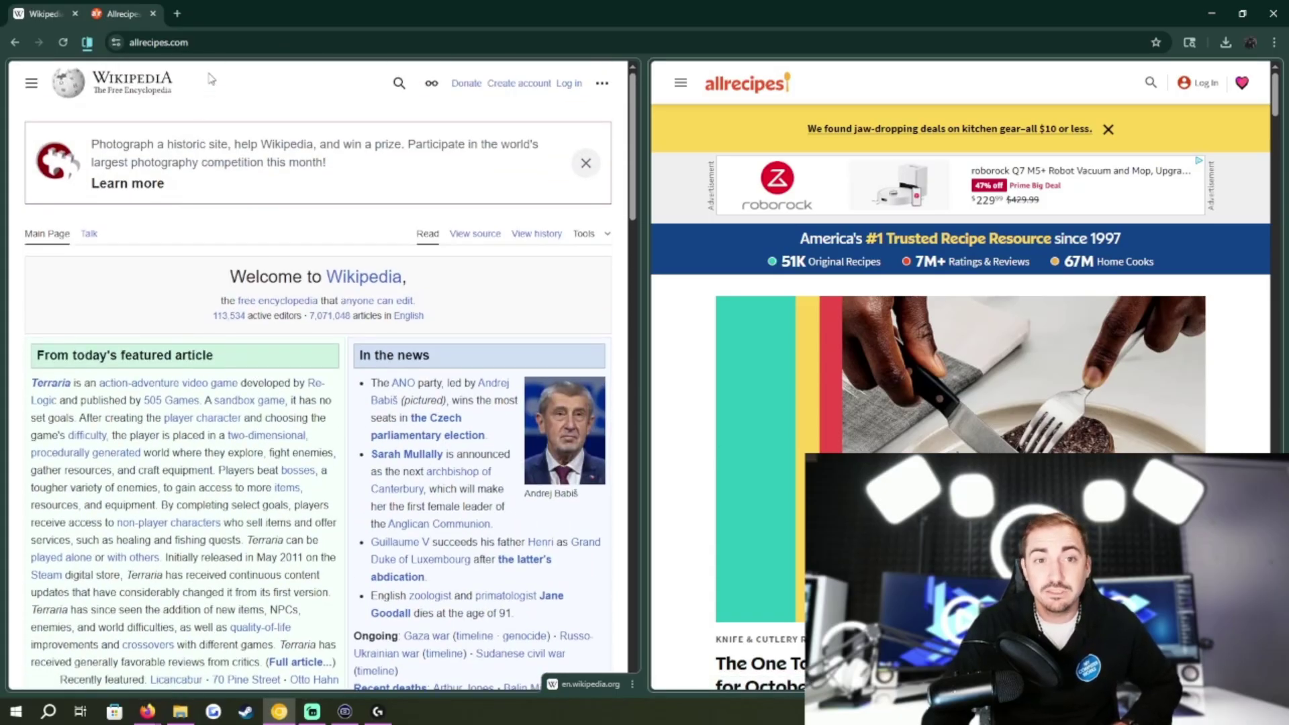
{"action": "left_click", "coordinate": [206, 38]}
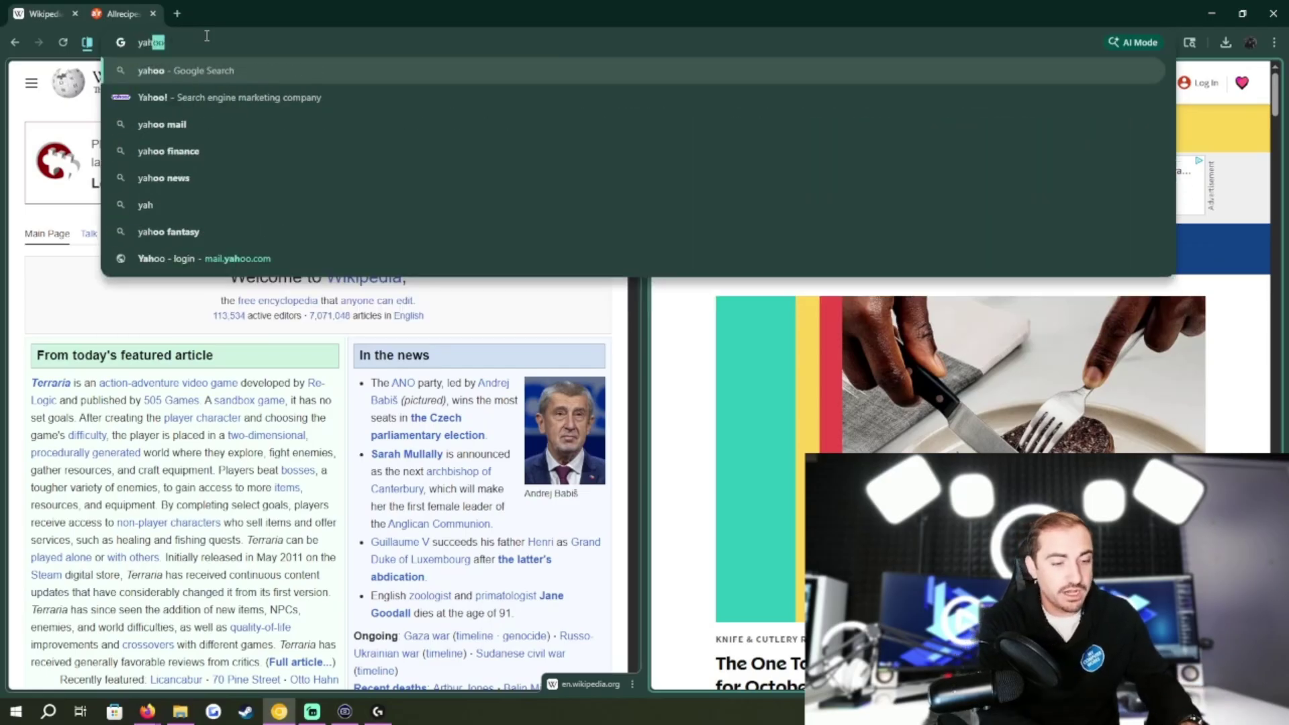
{"action": "type", "text": "o.com"}
{"action": "key", "text": "Return"}
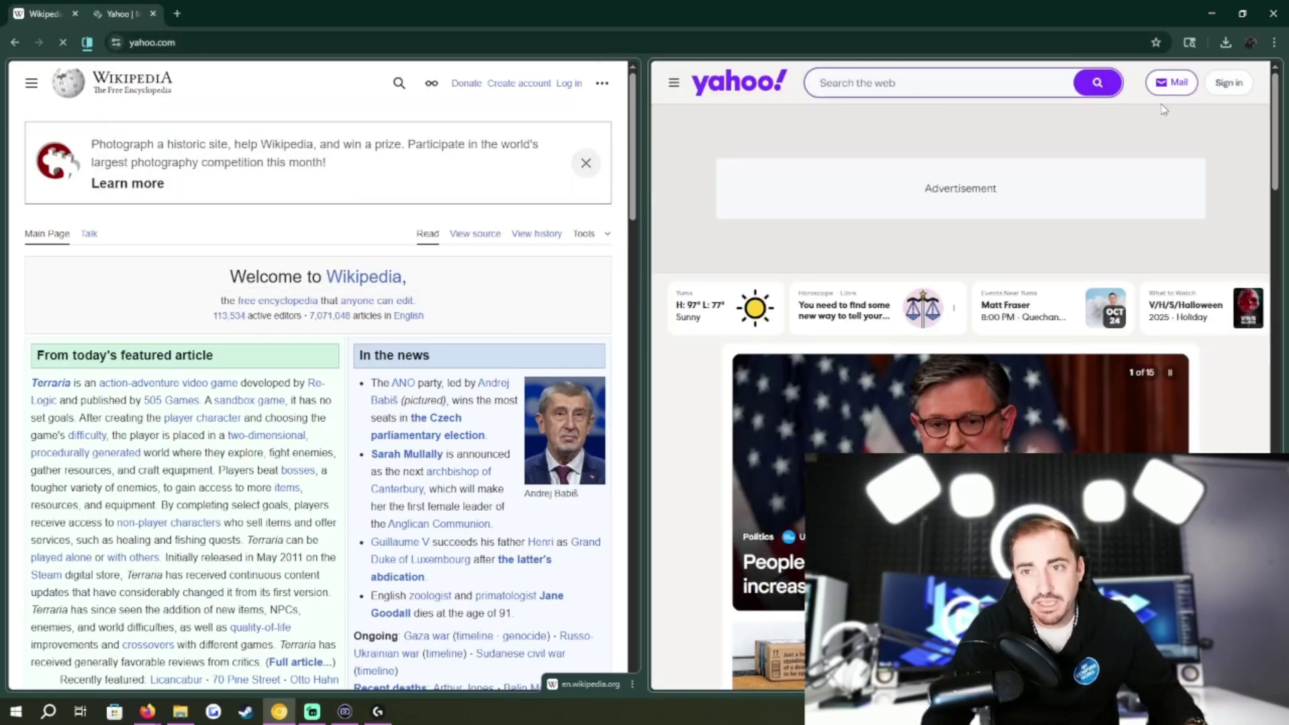
{"action": "left_click", "coordinate": [1226, 94]}
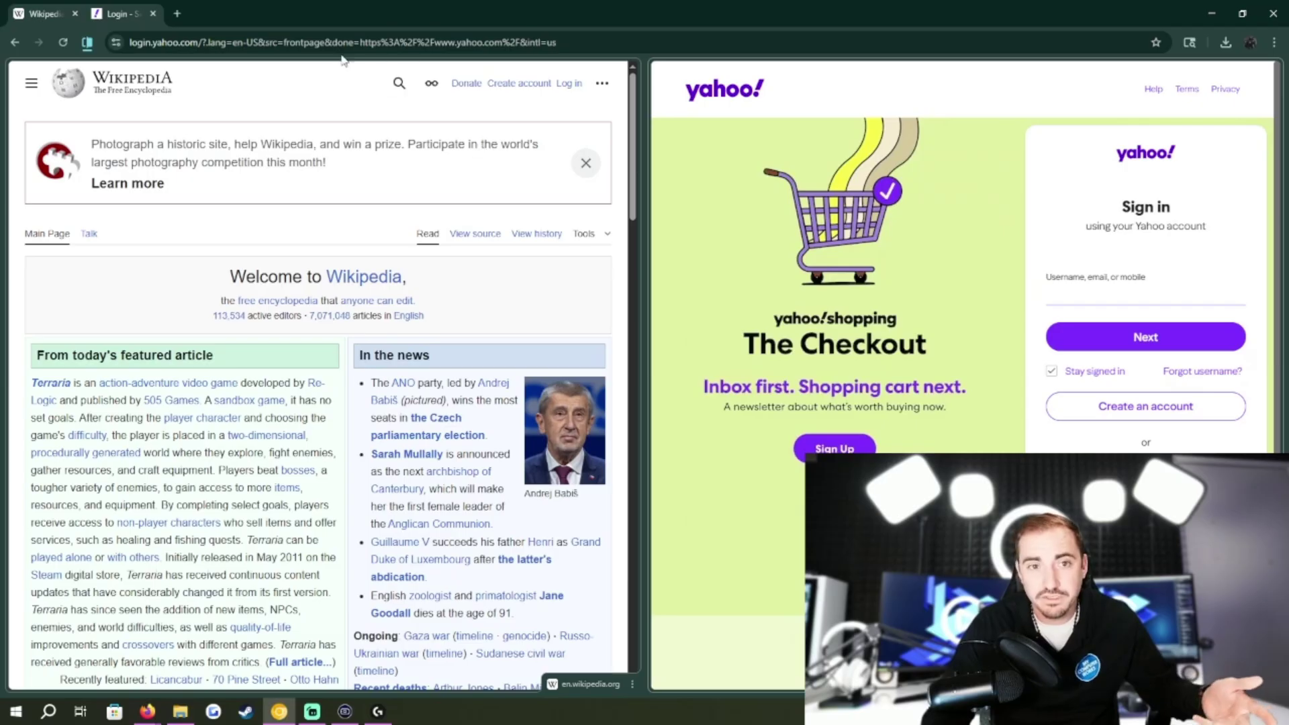
Make the Wikipedia pane active and select its tagline 'The Free Encyclopedia'
{"action": "left_click", "coordinate": [307, 43]}
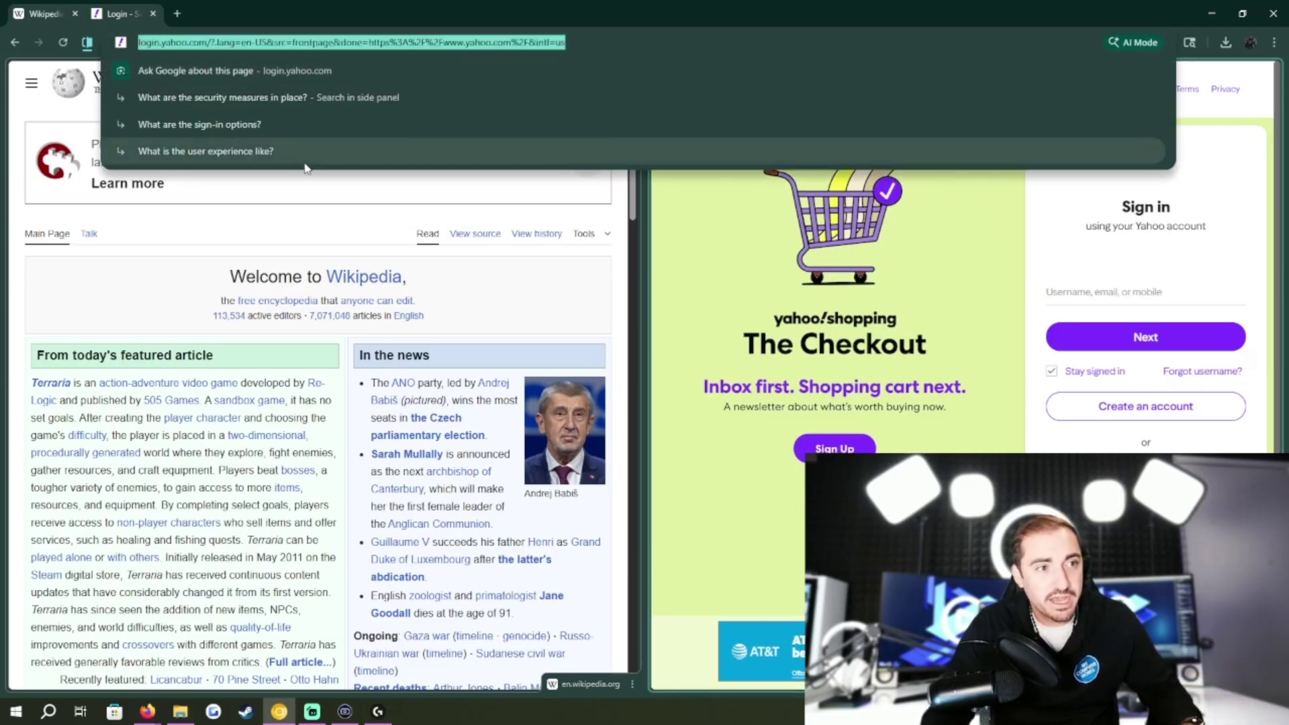
{"action": "left_click", "coordinate": [236, 242]}
{"action": "triple_click", "coordinate": [180, 105]}
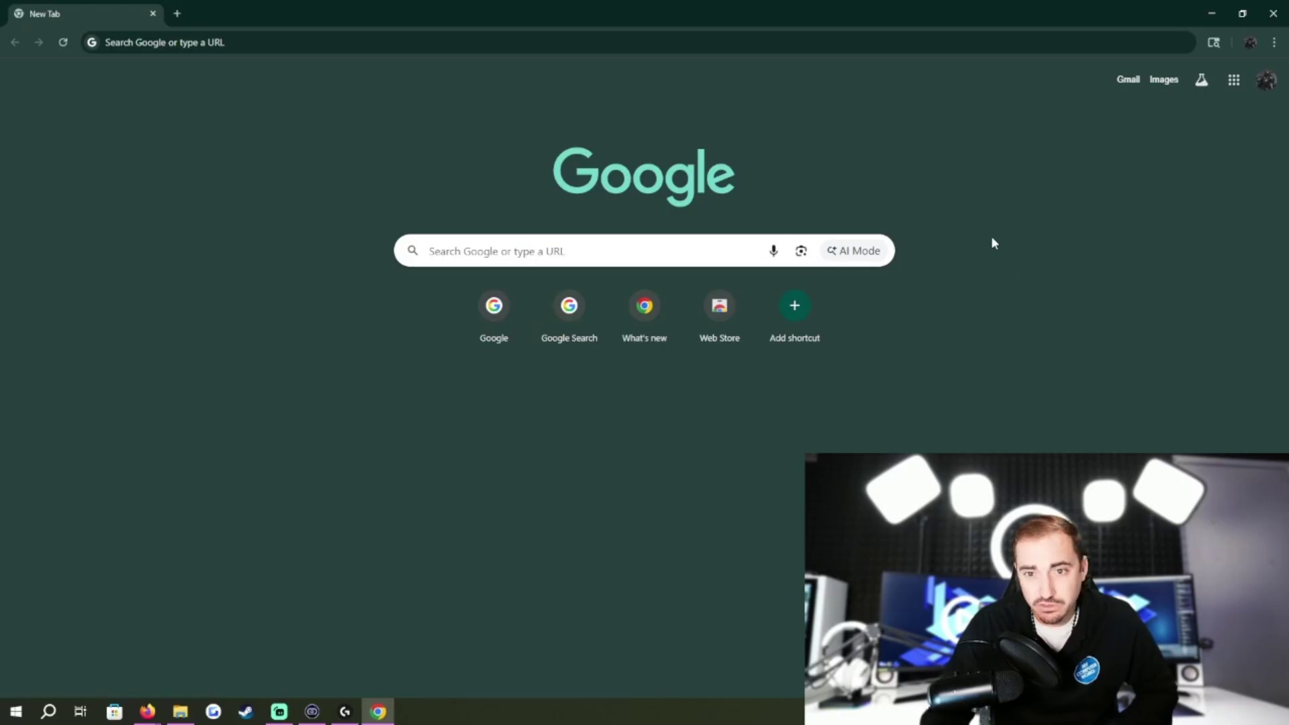
Minimize and restore Chrome, then open Google AI Mode from the New Tab search box
{"action": "left_click", "coordinate": [1212, 13]}
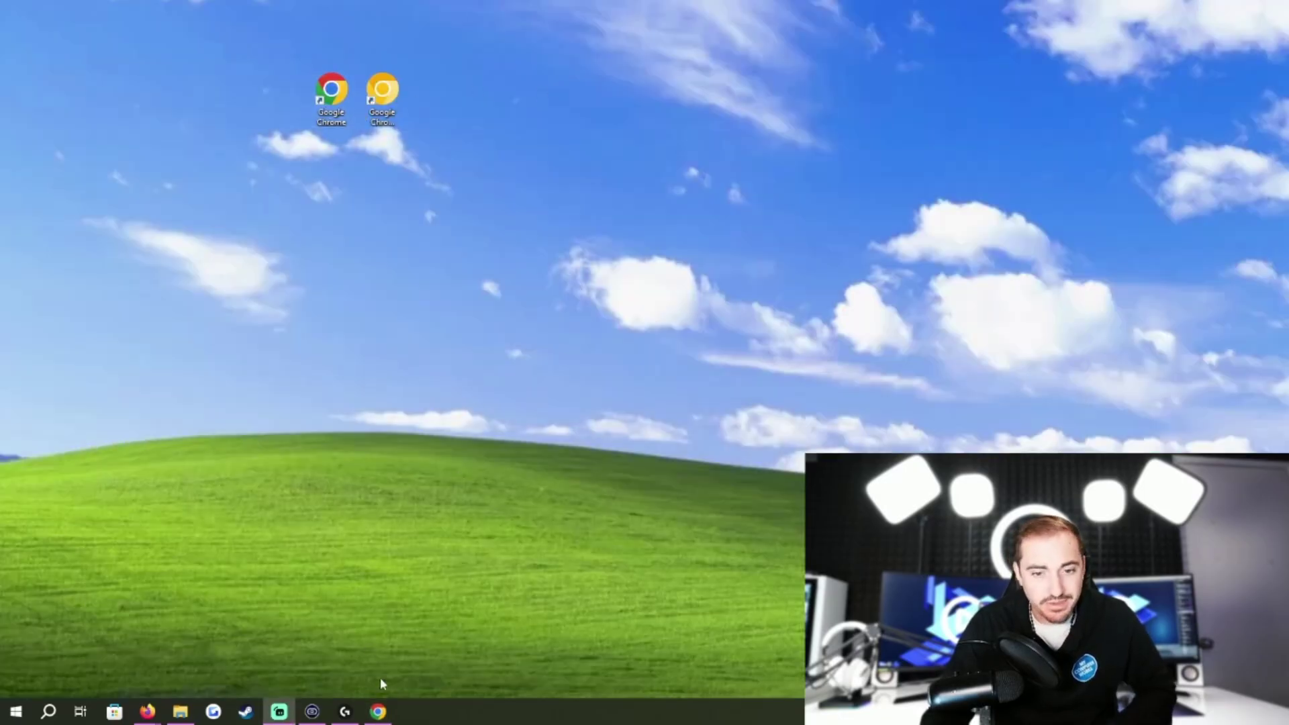
{"action": "left_click", "coordinate": [378, 712]}
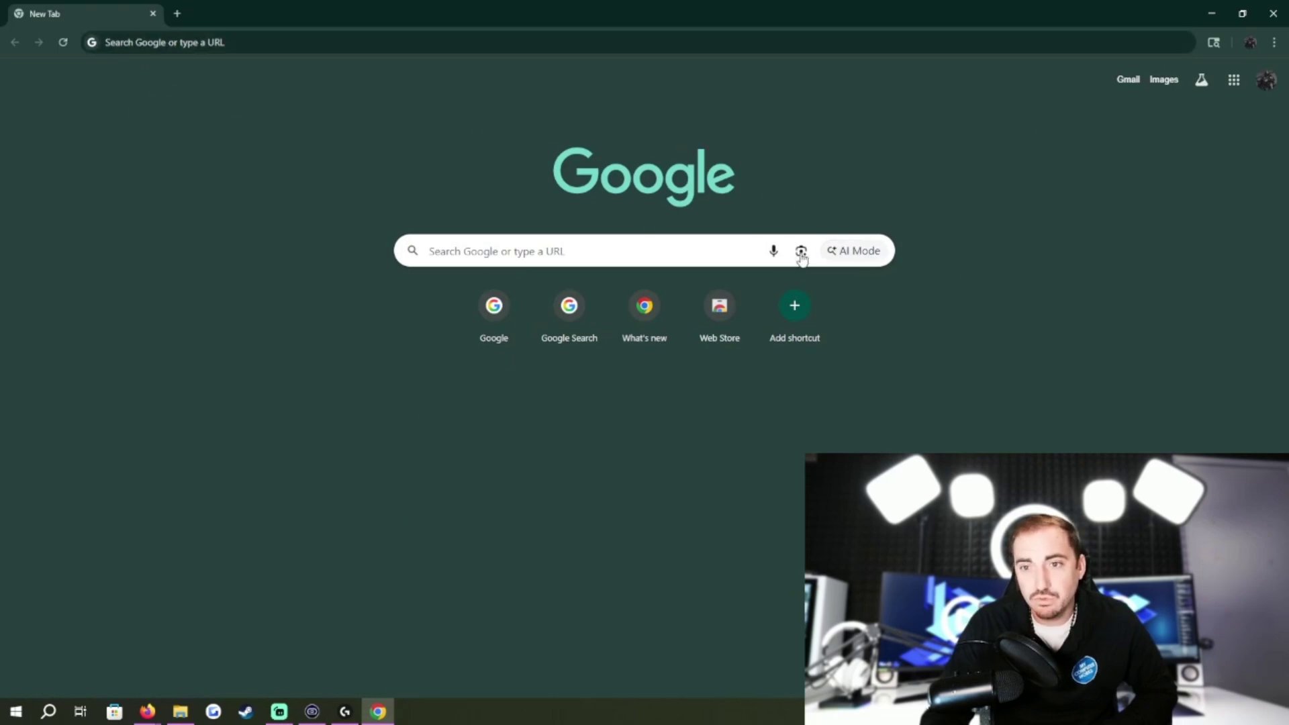
{"action": "left_click", "coordinate": [838, 259]}
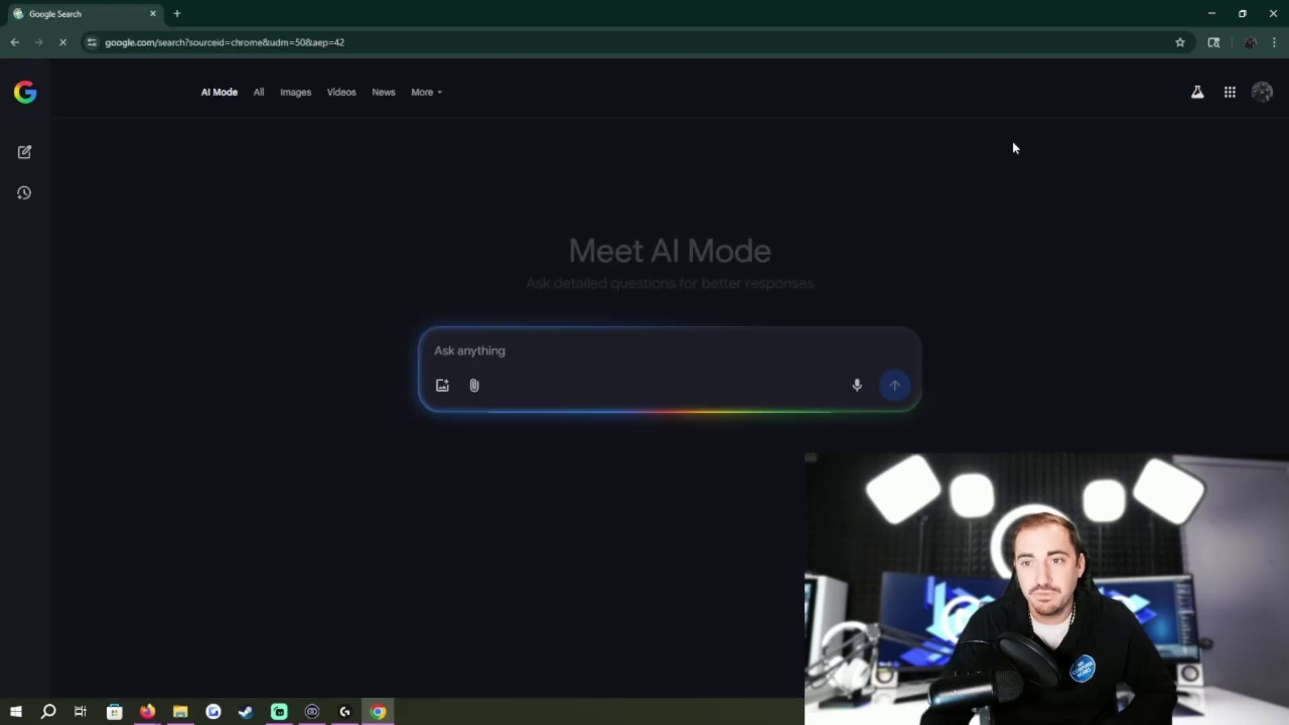
Search 'recipes' in a new tab, switch the results to AI Mode, then return to the first tab
{"action": "left_click", "coordinate": [175, 12]}
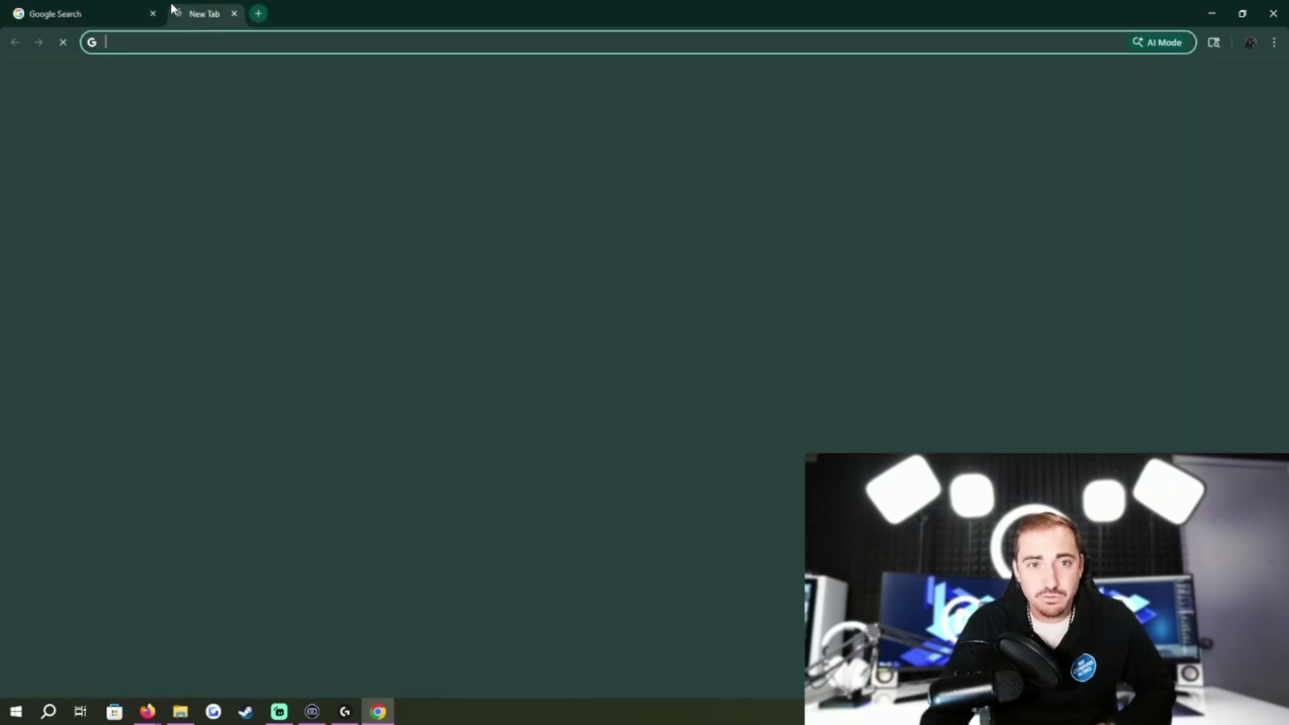
{"action": "type", "text": "re"}
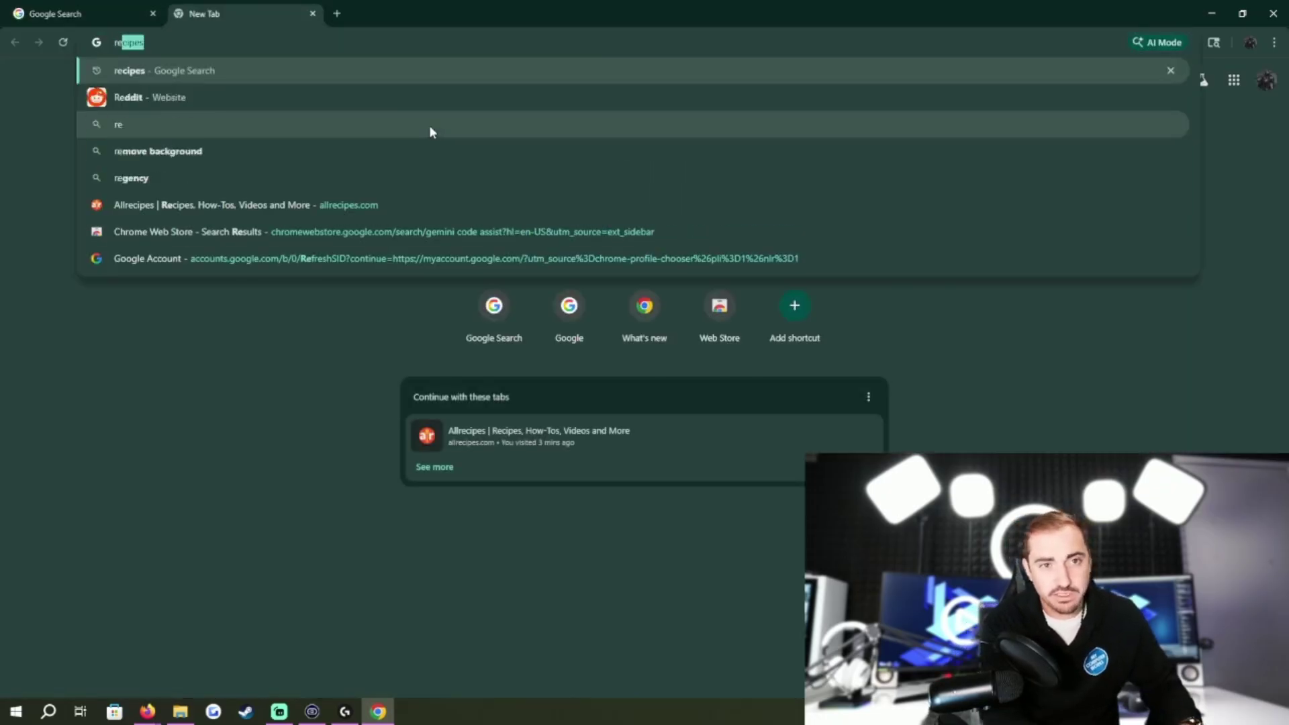
{"action": "key", "text": "Return"}
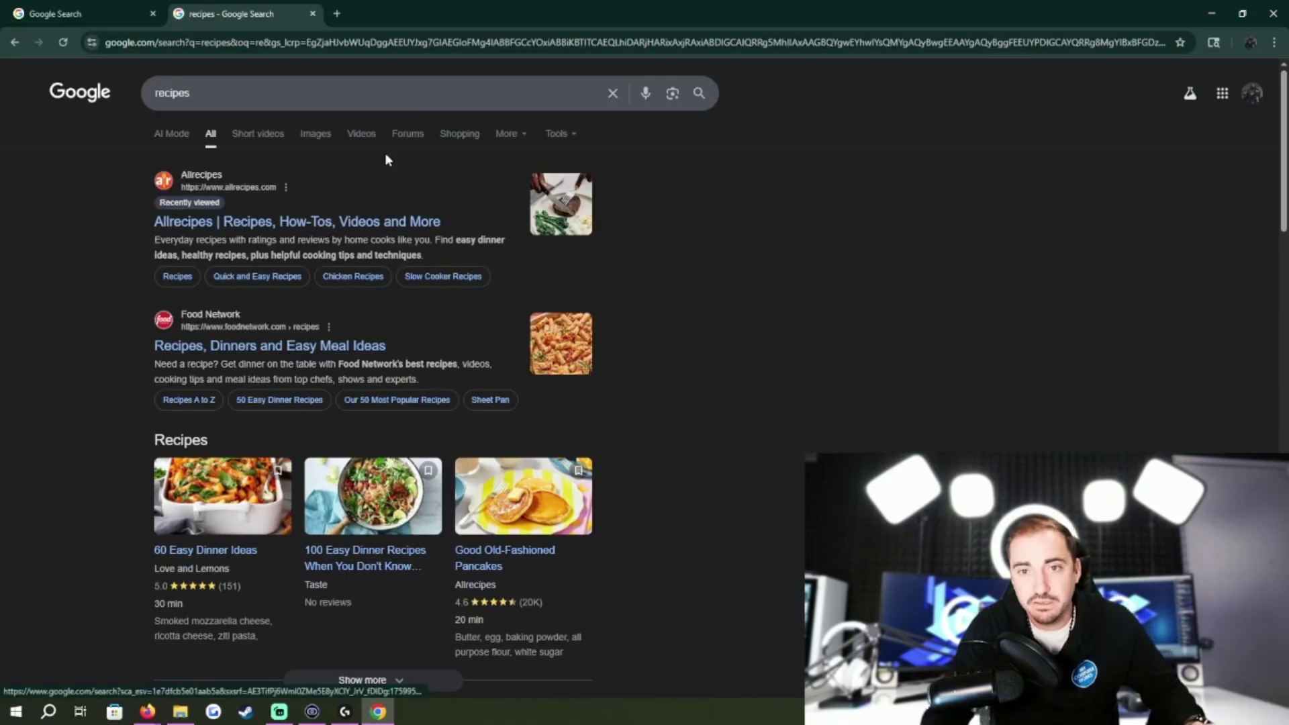
{"action": "scroll", "coordinate": [403, 268], "scroll_direction": "down", "scroll_amount": 2}
{"action": "scroll", "coordinate": [430, 309], "scroll_direction": "up", "scroll_amount": 2}
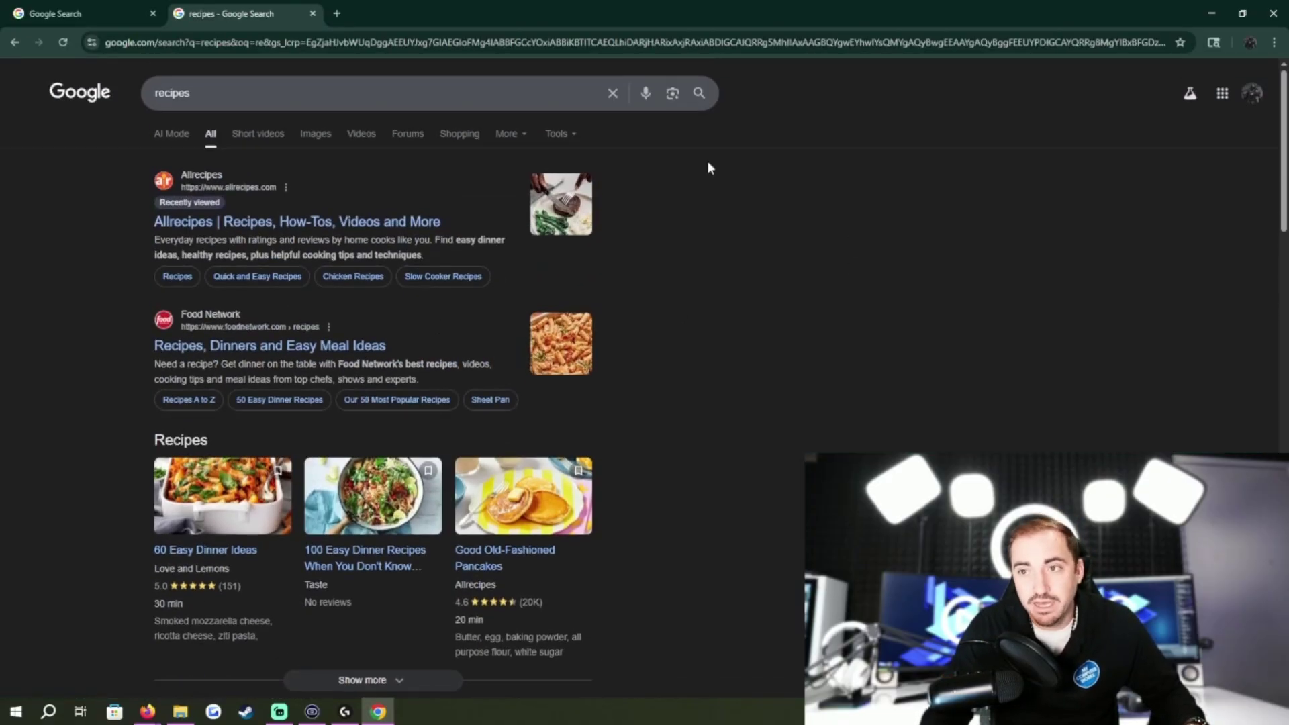
{"action": "left_click", "coordinate": [170, 135]}
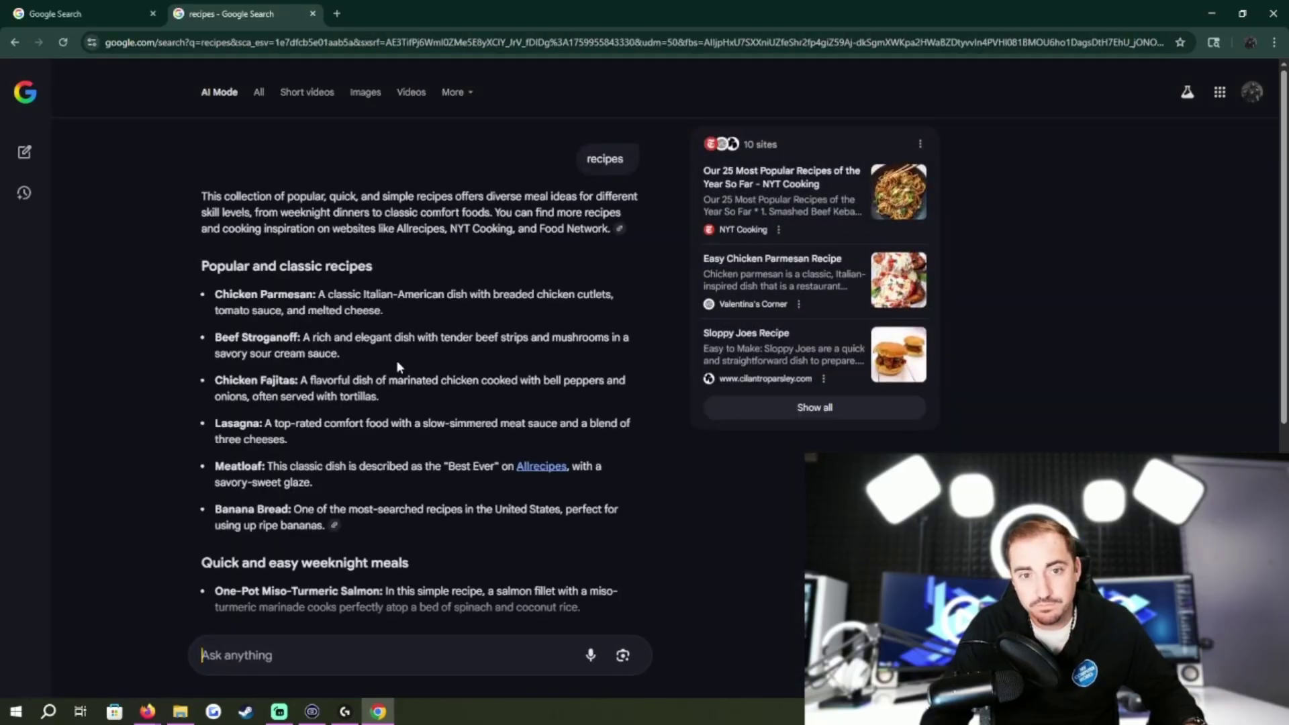
{"action": "scroll", "coordinate": [397, 367], "scroll_direction": "down", "scroll_amount": 3}
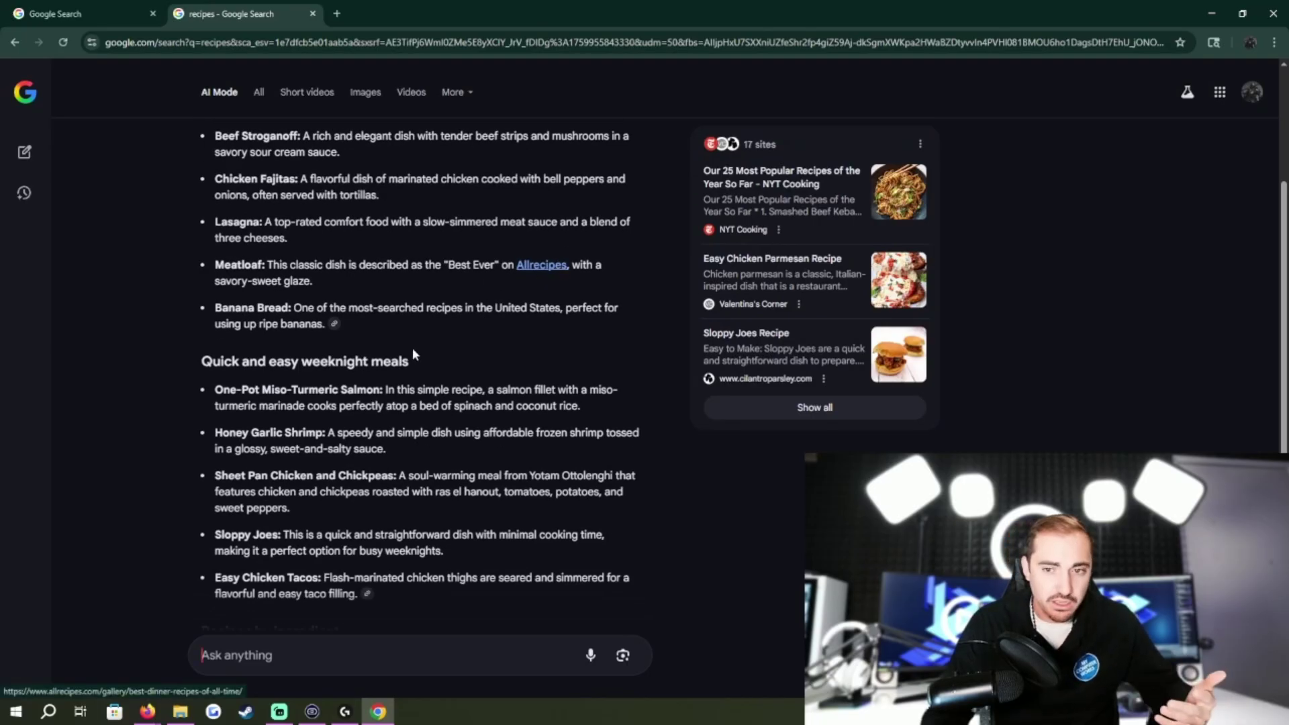
{"action": "scroll", "coordinate": [412, 348], "scroll_direction": "down", "scroll_amount": 2}
{"action": "scroll", "coordinate": [181, 168], "scroll_direction": "up", "scroll_amount": 1}
{"action": "left_click", "coordinate": [111, 7]}
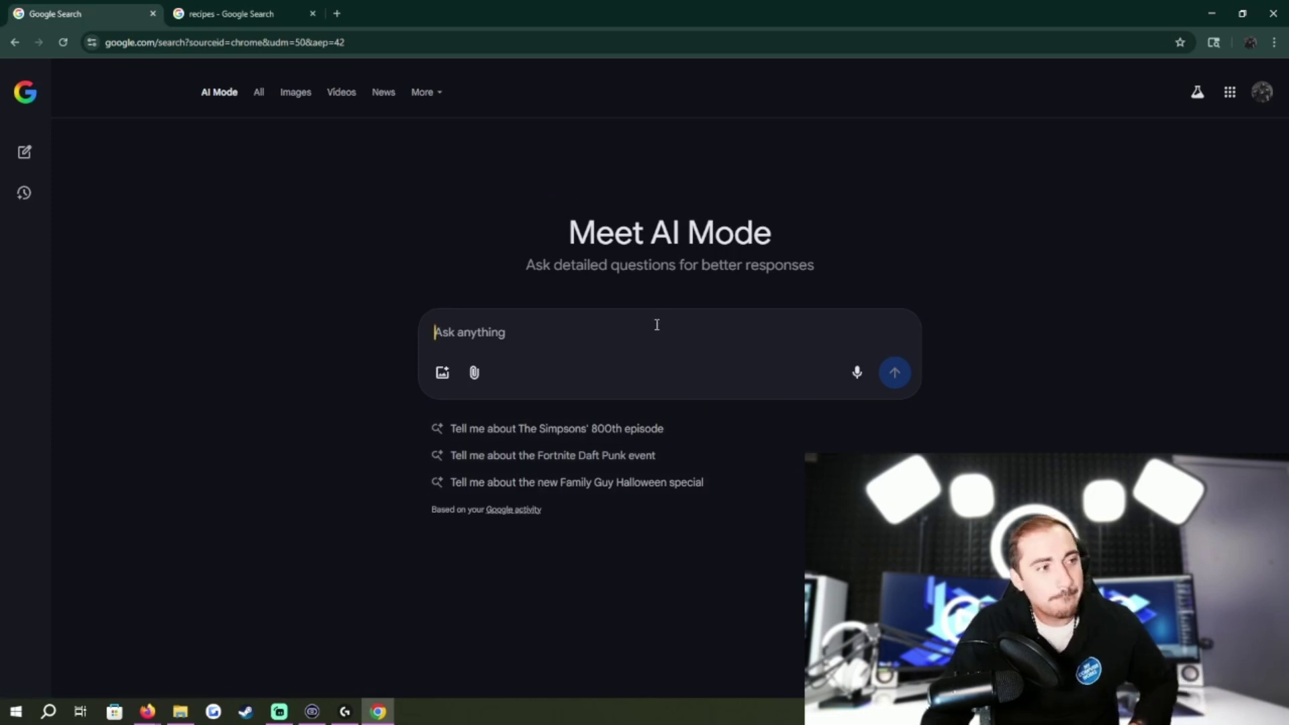
In a new AI Mode tab, ask 'give me a safe recipe website' and scroll the answer
{"action": "left_click", "coordinate": [337, 14]}
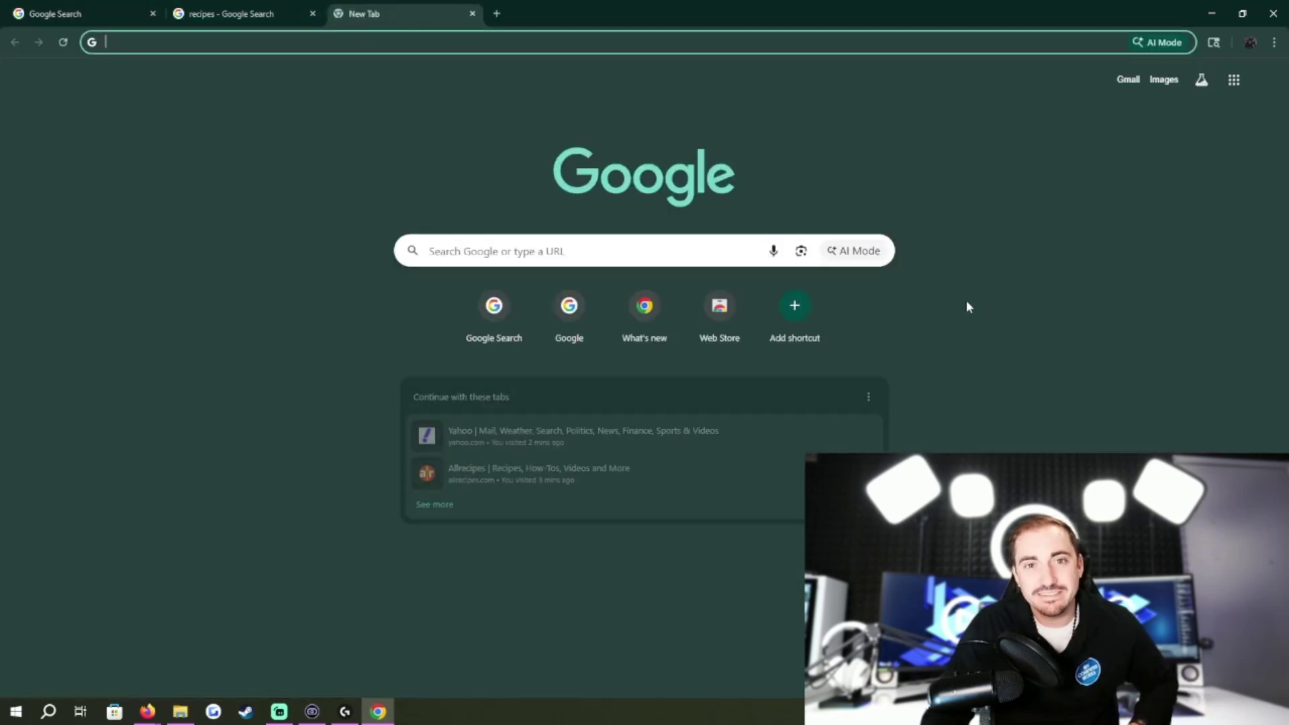
{"action": "left_click", "coordinate": [853, 250]}
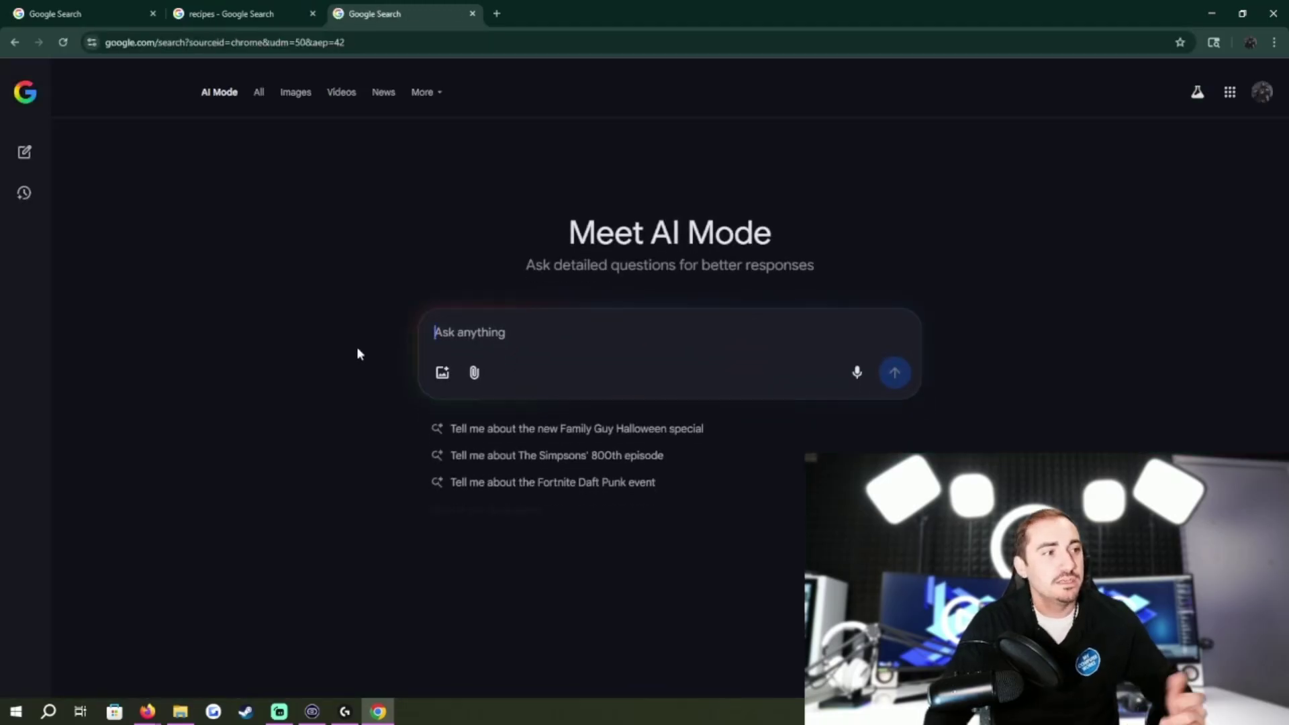
{"action": "type", "text": "give me a safe recipe website"}
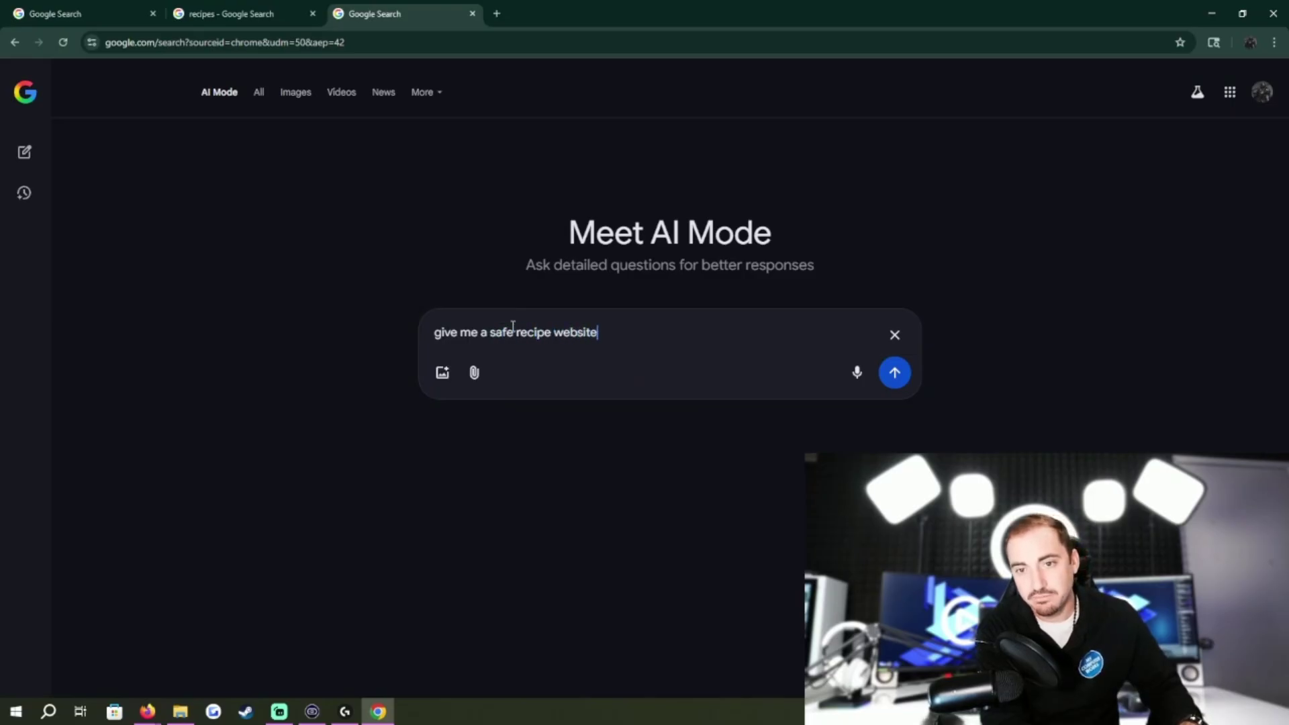
{"action": "key", "text": "Return"}
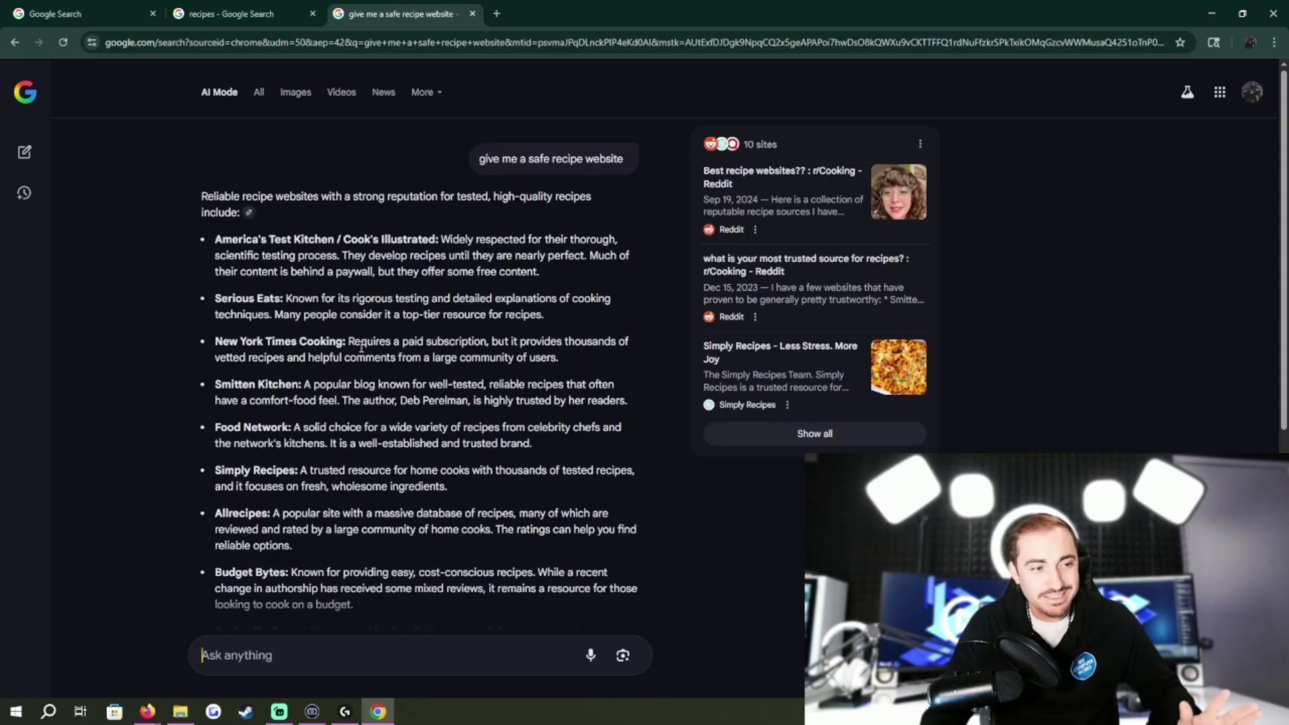
{"action": "scroll", "coordinate": [387, 416], "scroll_direction": "down", "scroll_amount": 4}
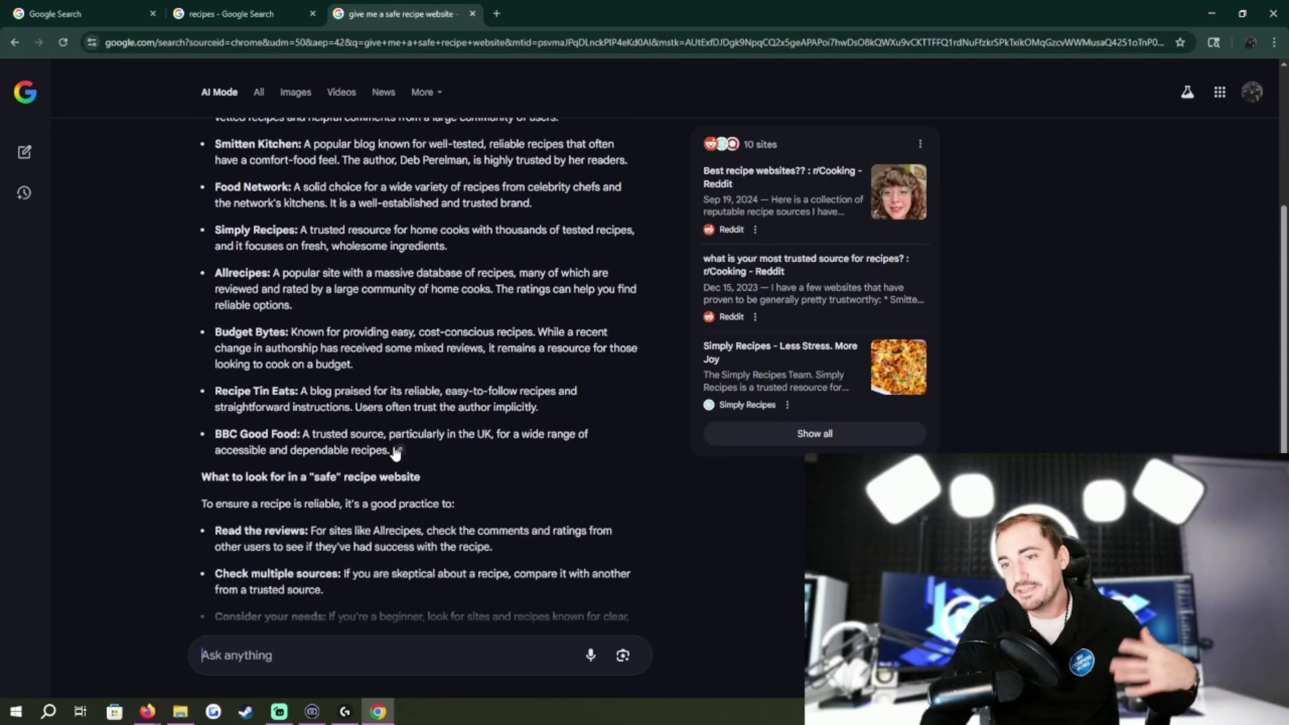
{"action": "scroll", "coordinate": [396, 453], "scroll_direction": "down", "scroll_amount": 3}
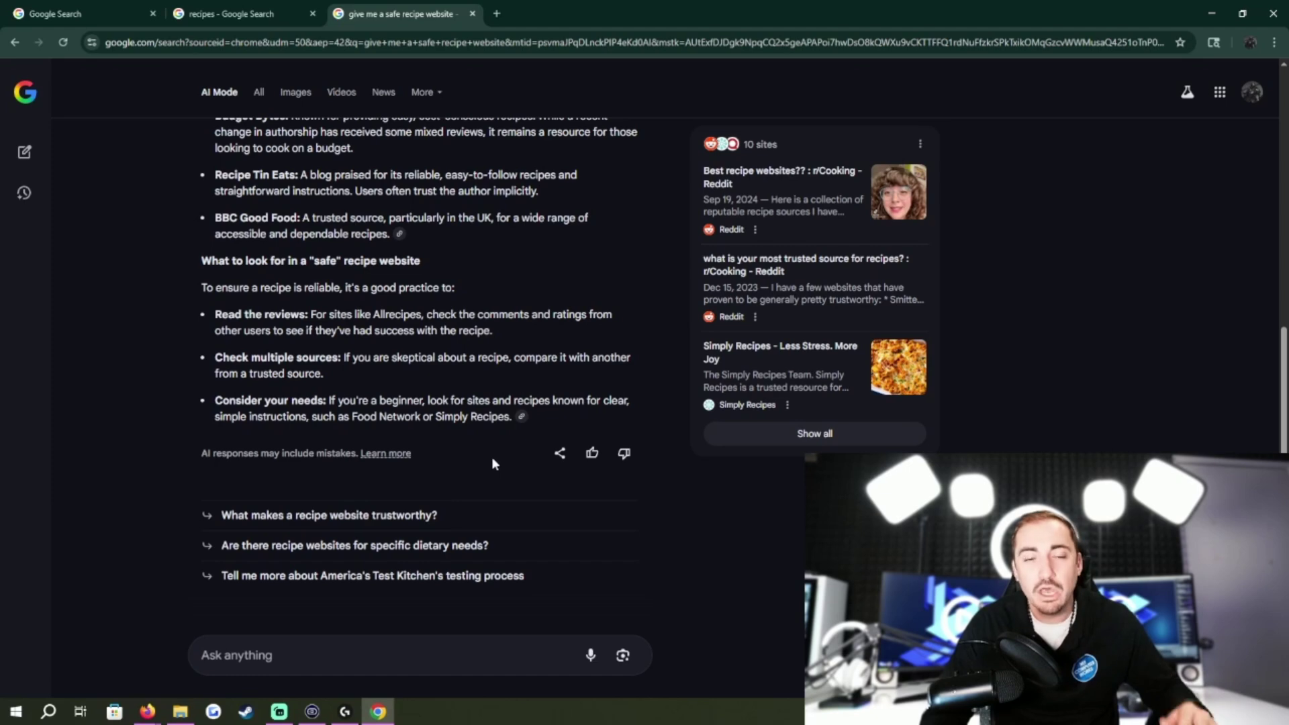
{"action": "left_click", "coordinate": [495, 14]}
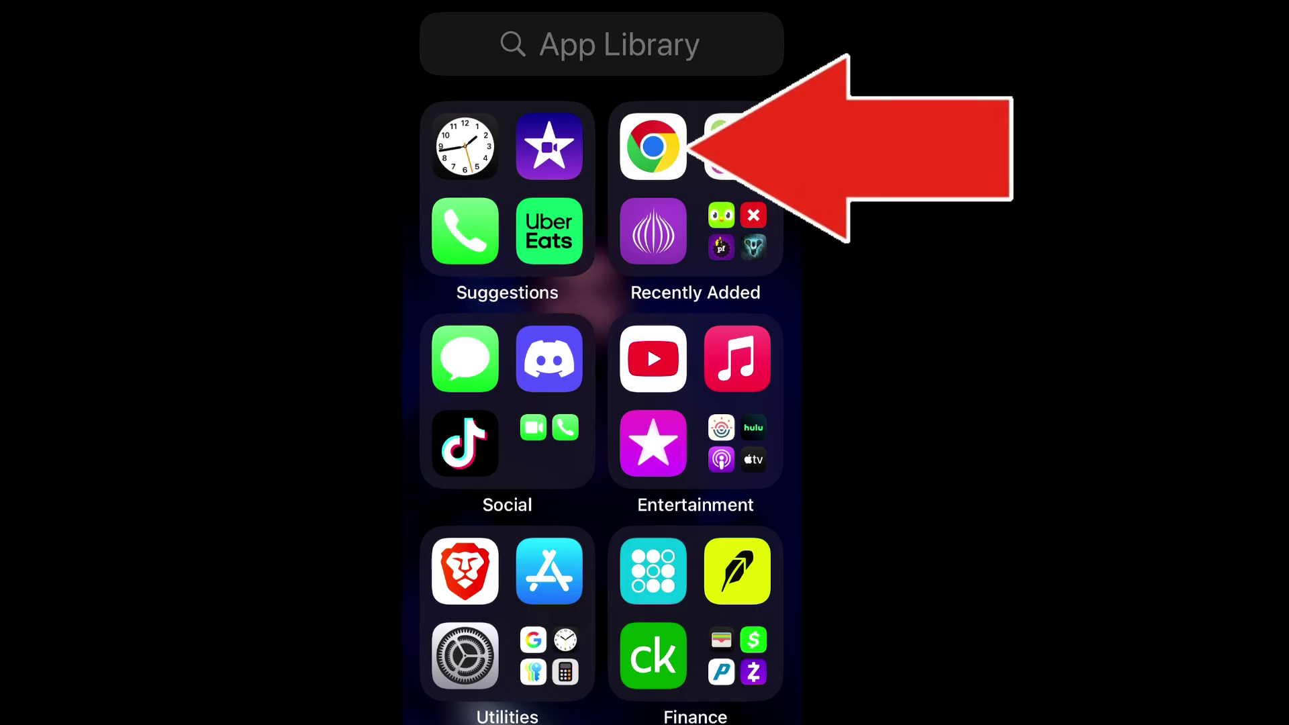
Launch Chrome from the iPhone App Library
{"action": "left_click", "coordinate": [653, 146]}
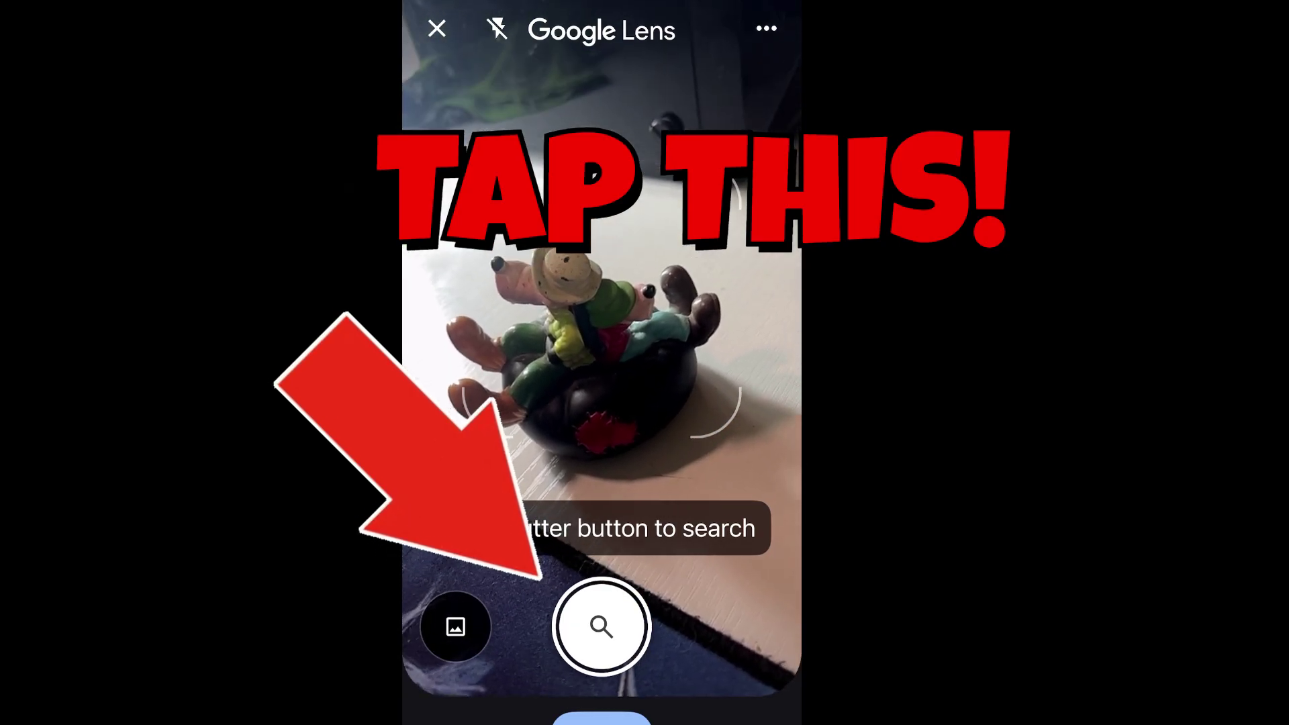
Capture the toy with Lens and scroll the AI Overview and Visual matches identifying the Goofy Movie toy
{"action": "left_click", "coordinate": [602, 627]}
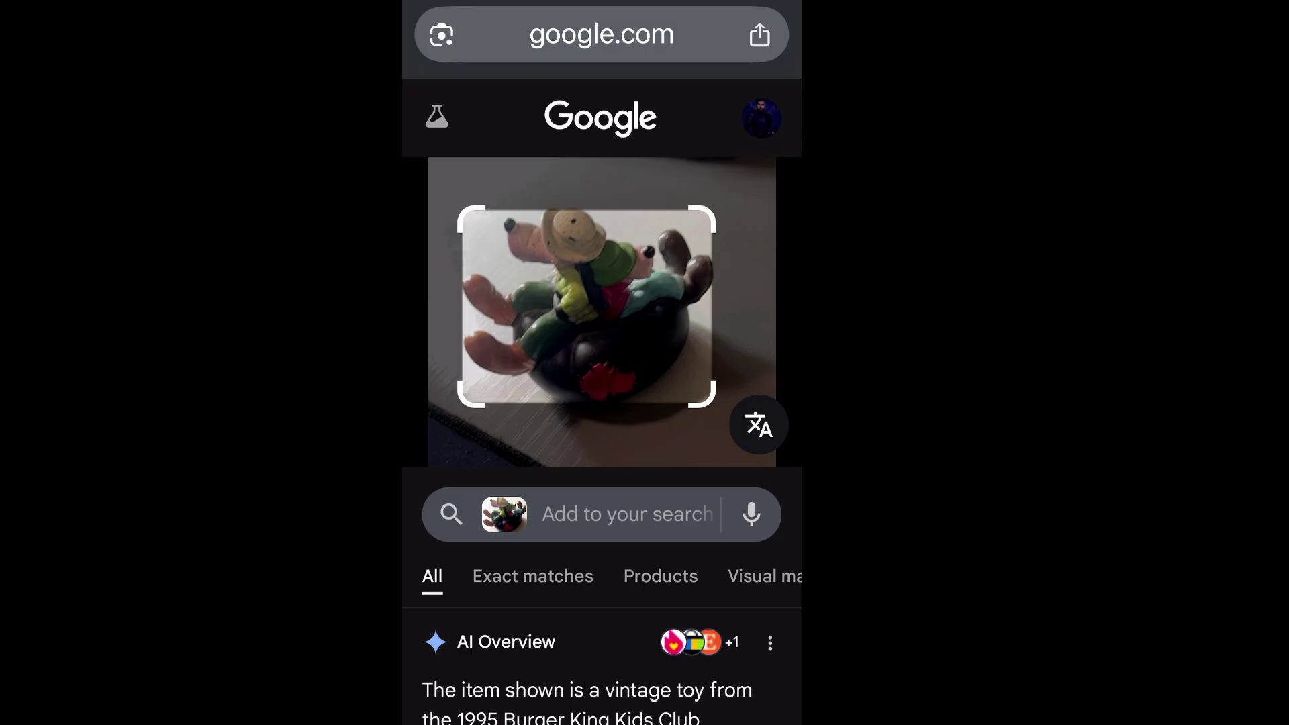
{"action": "scroll", "coordinate": [602, 363], "scroll_direction": "down", "scroll_amount": 4}
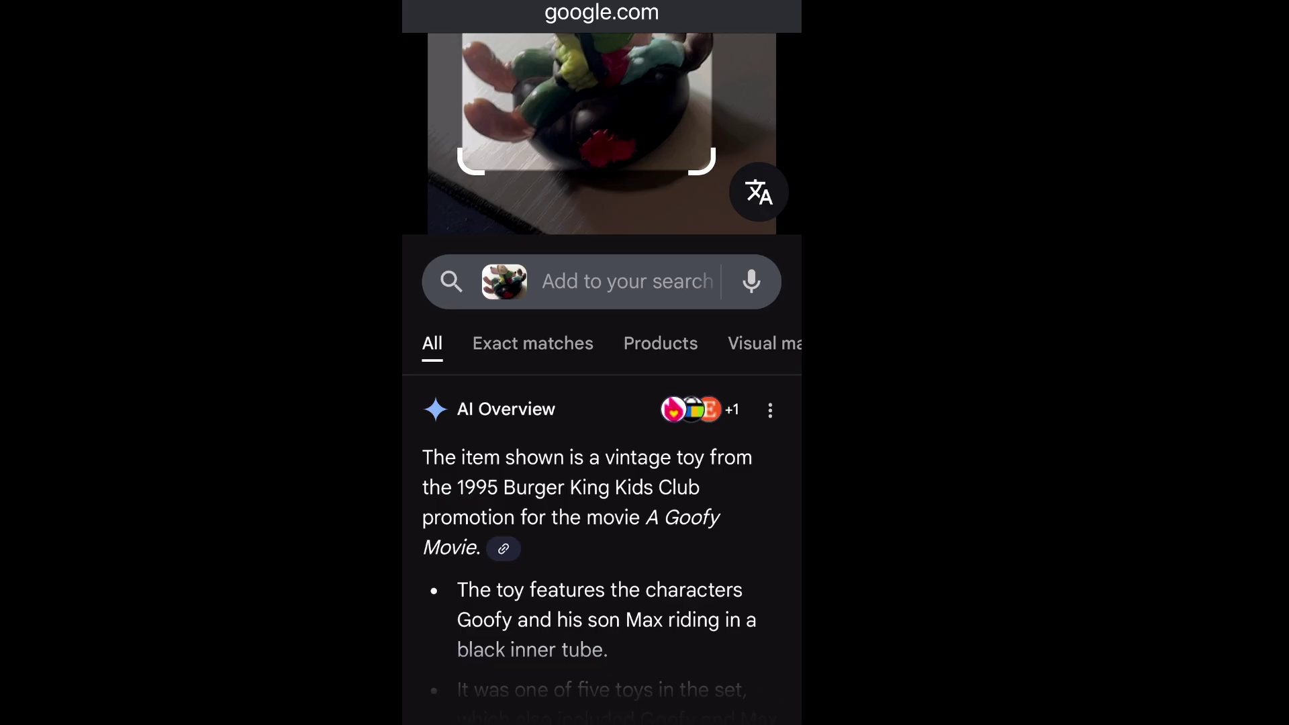
{"action": "scroll", "coordinate": [602, 376], "scroll_direction": "down", "scroll_amount": 1}
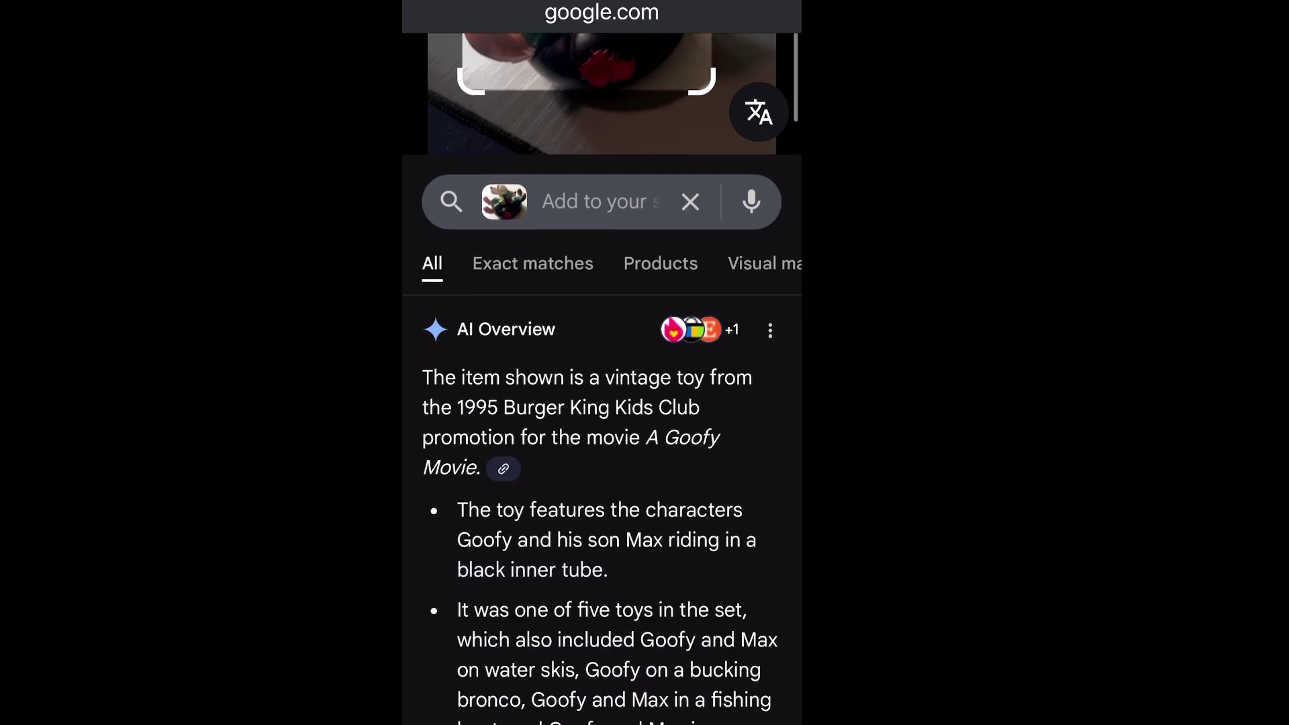
{"action": "scroll", "coordinate": [602, 376], "scroll_direction": "down", "scroll_amount": 1}
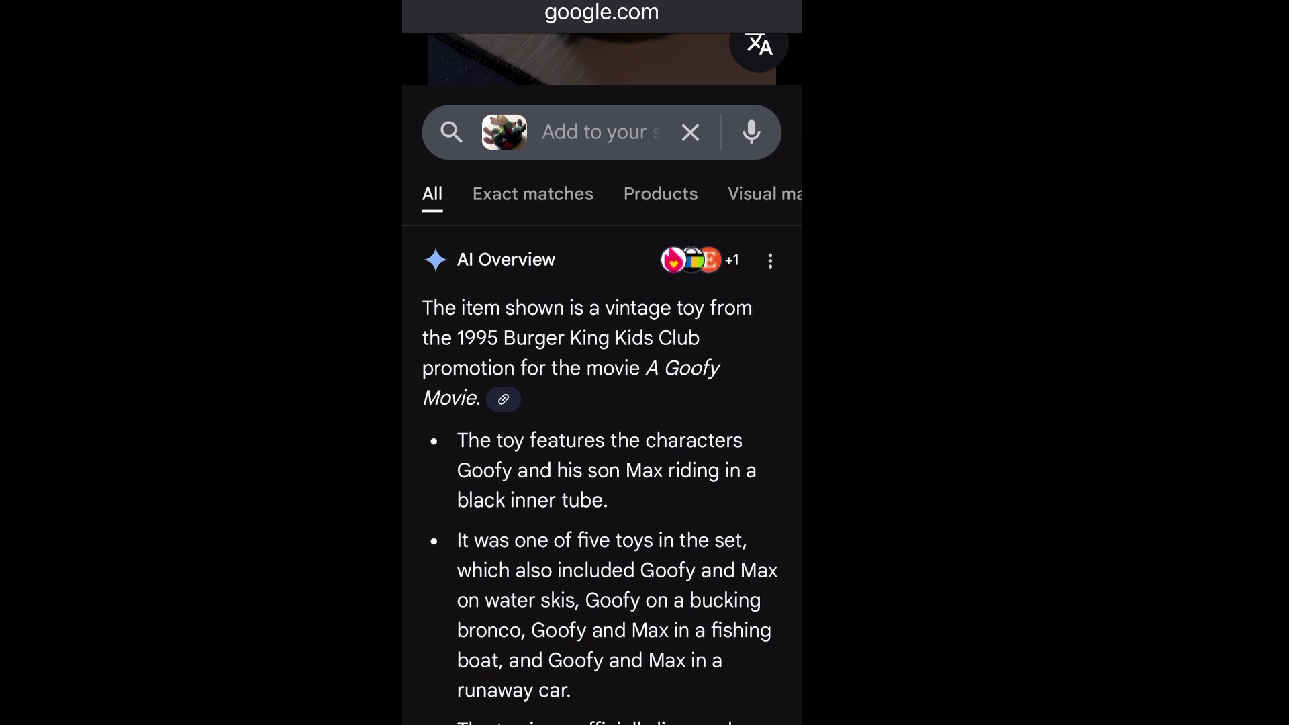
{"action": "scroll", "coordinate": [601, 376], "scroll_direction": "down", "scroll_amount": 10}
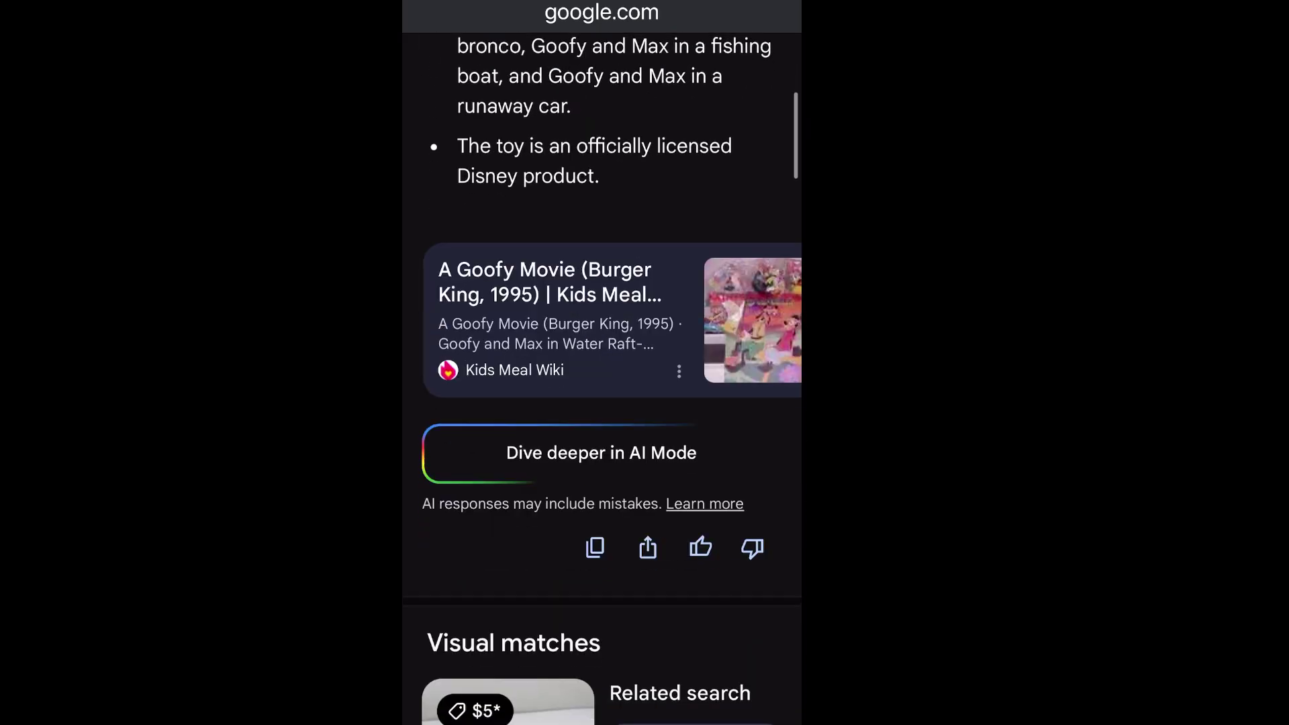
{"action": "scroll", "coordinate": [601, 376], "scroll_direction": "down", "scroll_amount": 6}
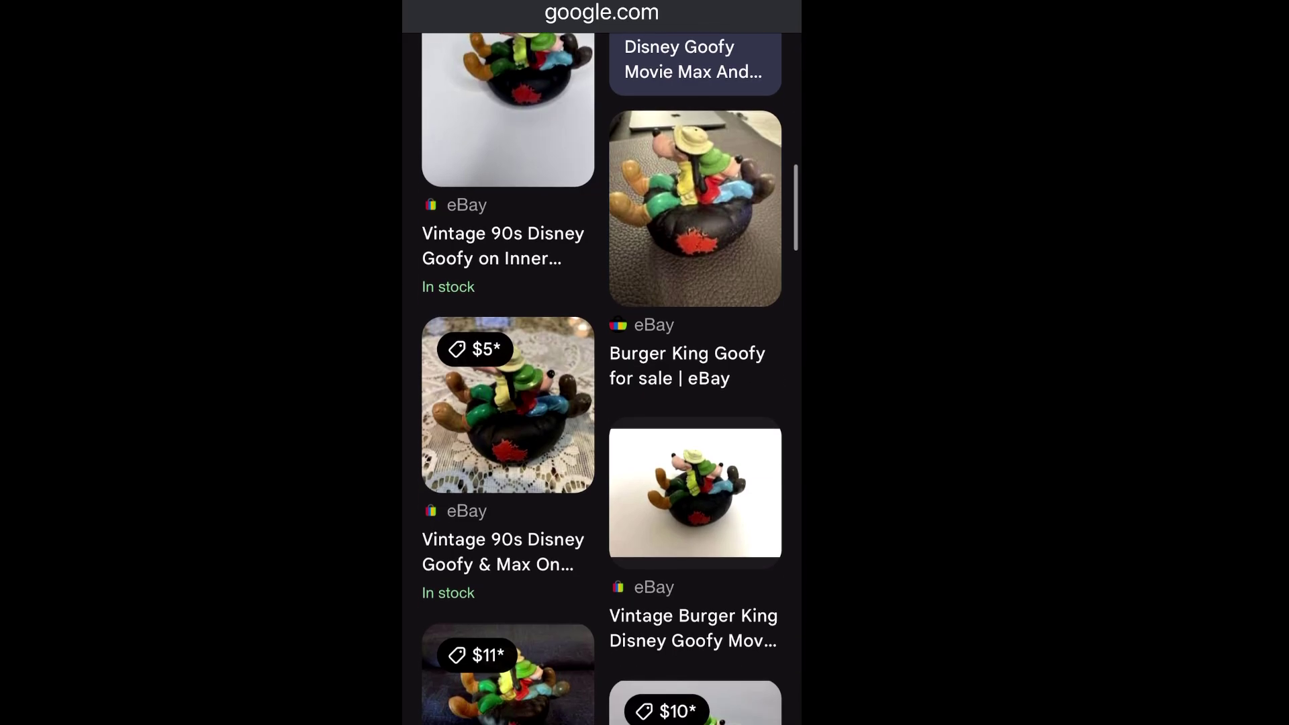
{"action": "scroll", "coordinate": [602, 376], "scroll_direction": "down", "scroll_amount": 10}
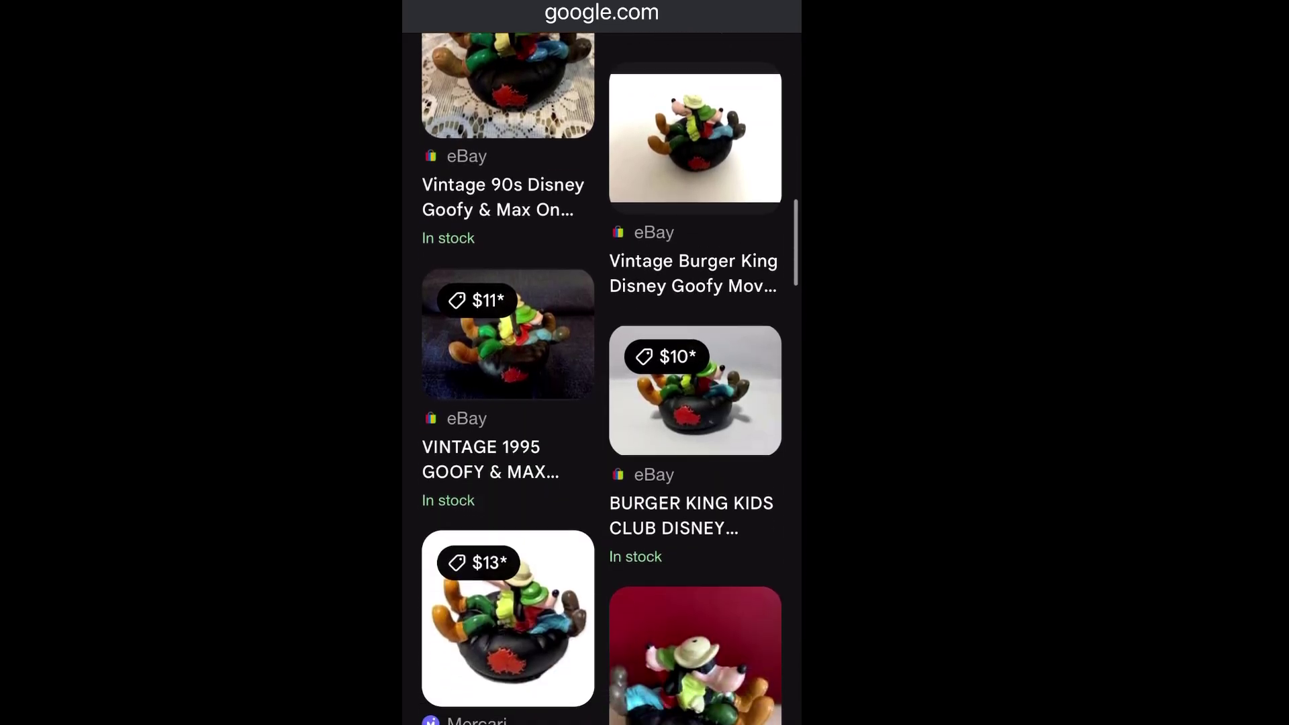
{"action": "scroll", "coordinate": [602, 376], "scroll_direction": "up", "scroll_amount": 15}
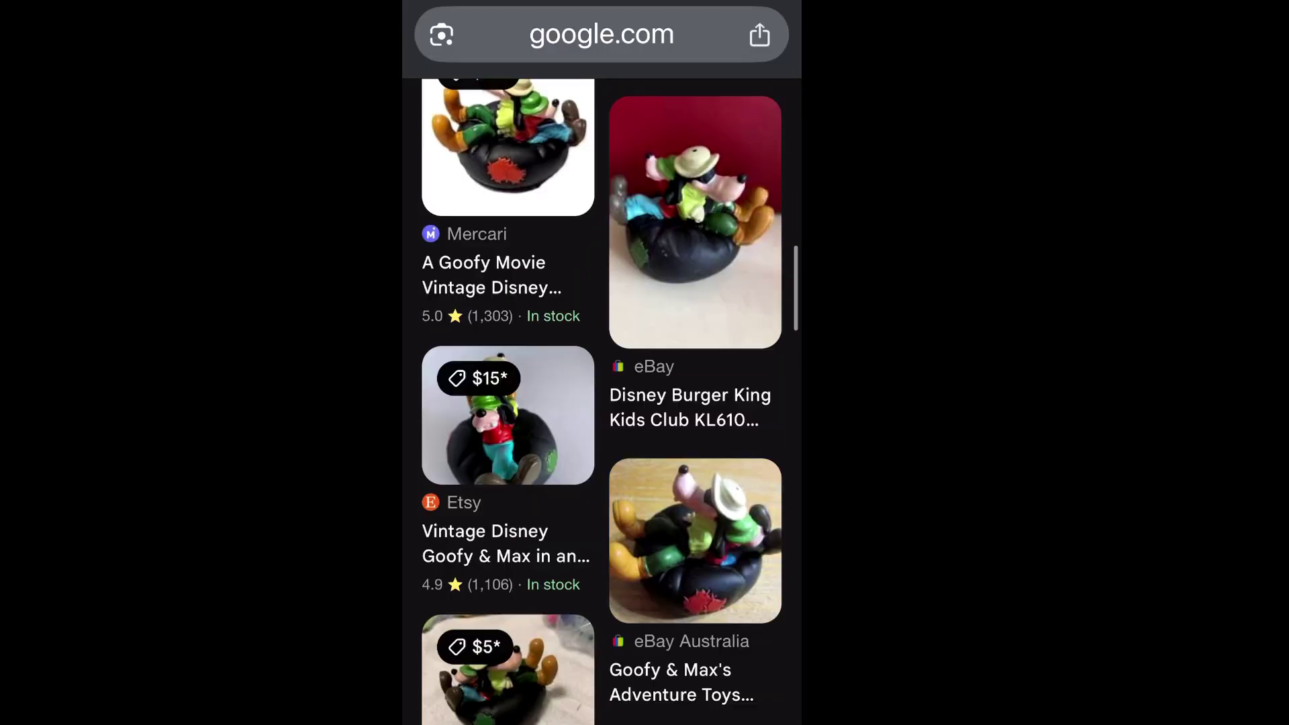
{"action": "scroll", "coordinate": [601, 376], "scroll_direction": "up", "scroll_amount": 10}
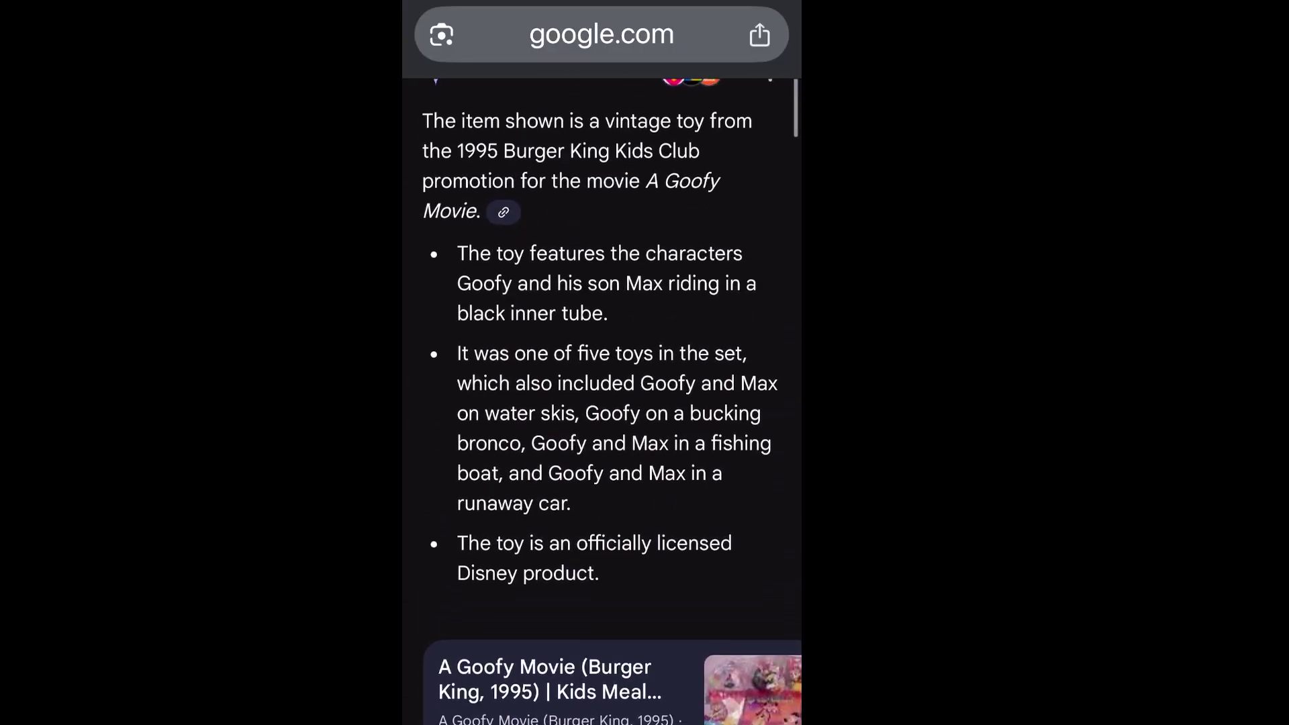